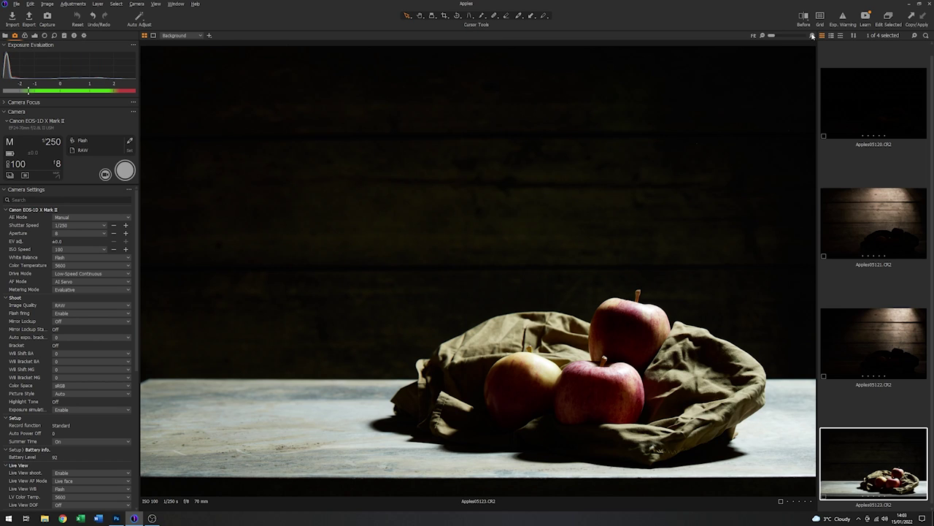
- Zoom to 100% and pan onto the apples to check focus
{"action": "left_click", "coordinate": [812, 36]}
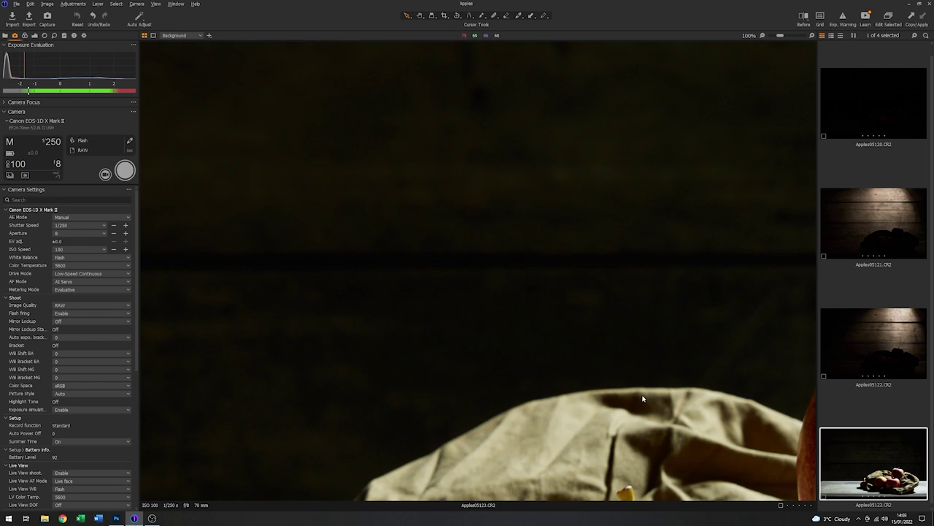
{"action": "left_click_drag", "start_coordinate": [675, 422], "coordinate": [610, 202]}
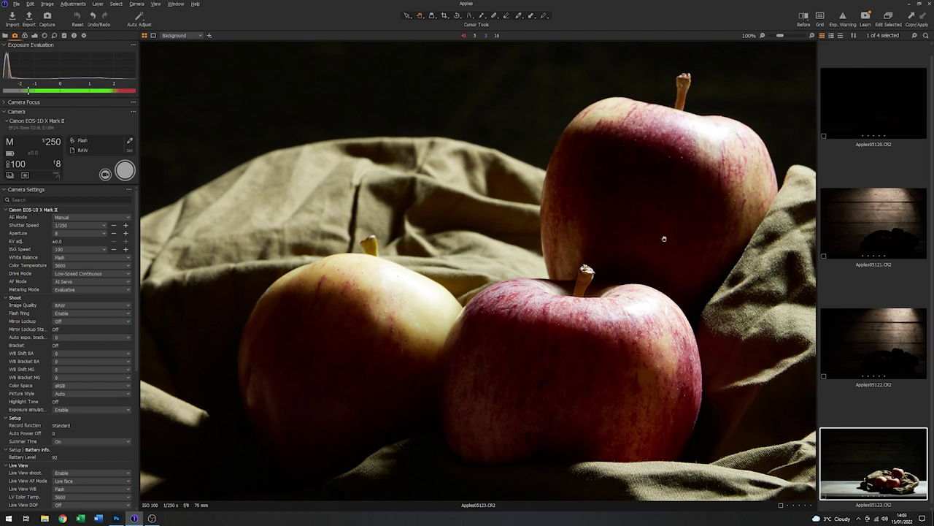
{"action": "left_click_drag", "start_coordinate": [672, 176], "coordinate": [650, 195]}
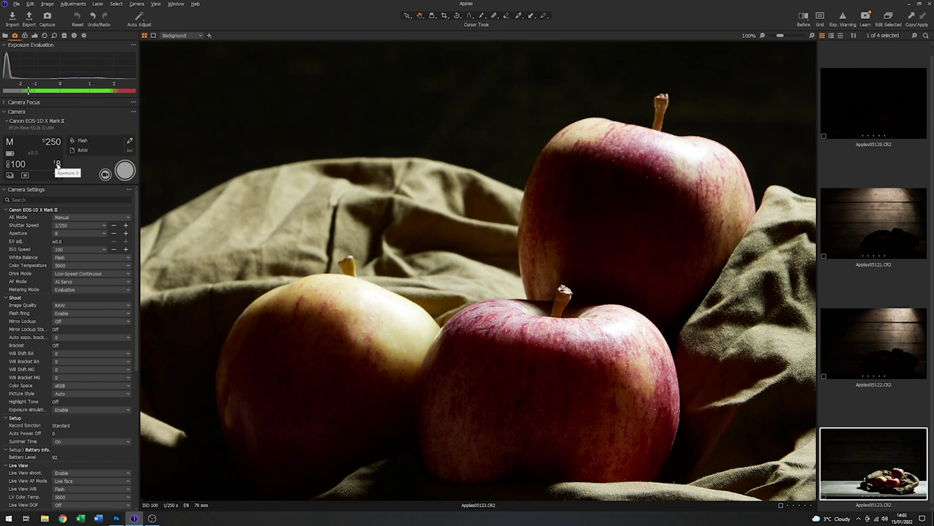
- Set the camera aperture to f/16 and return the view to Fit
{"action": "left_click", "coordinate": [57, 165]}
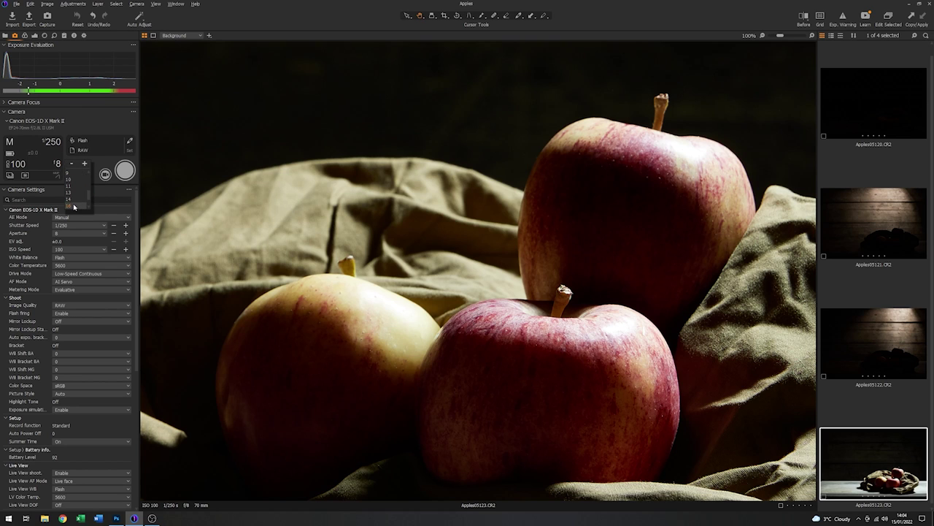
{"action": "left_click", "coordinate": [74, 207]}
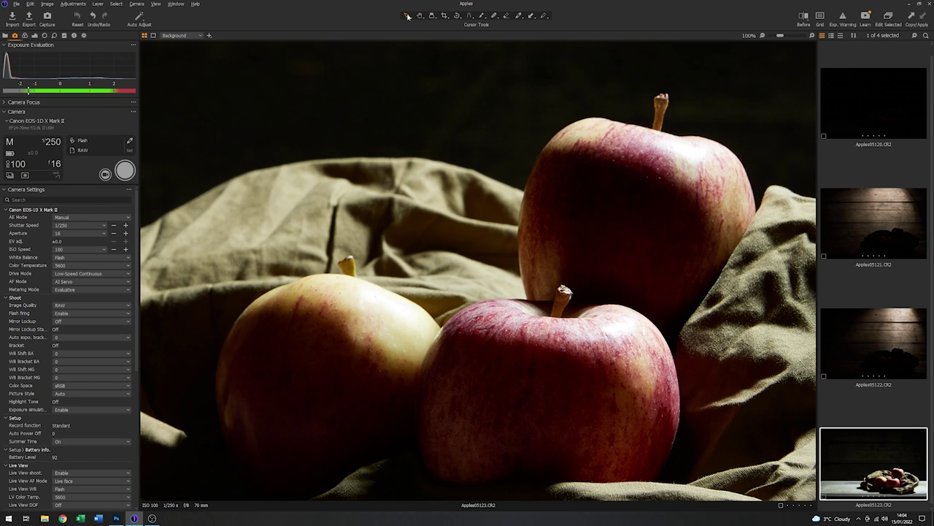
{"action": "left_click", "coordinate": [762, 36]}
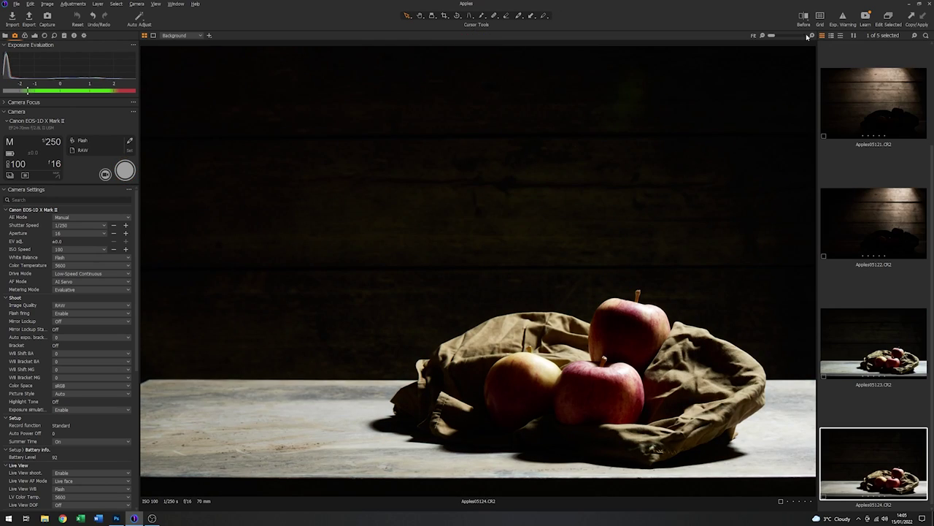
- Inspect the new frame at 100%, panning across the apples on the cloth
{"action": "left_click", "coordinate": [812, 36]}
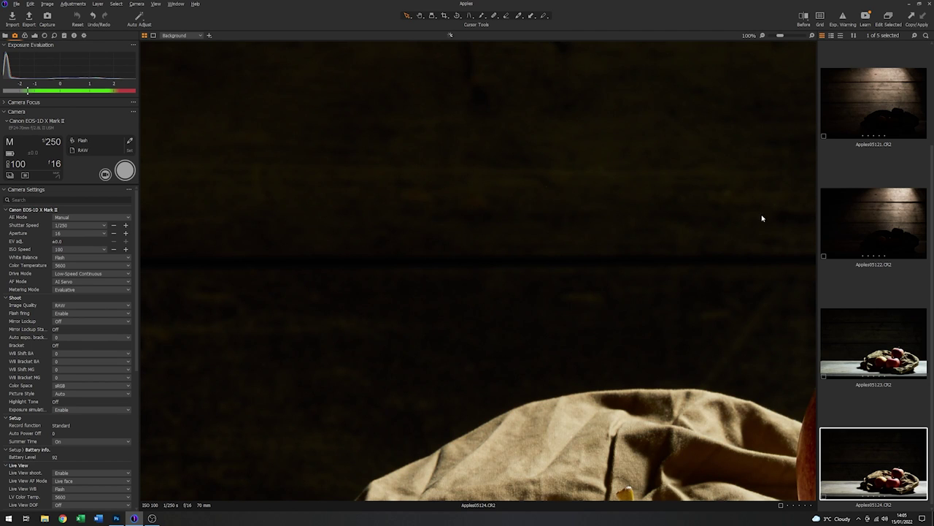
{"action": "left_click_drag", "start_coordinate": [597, 318], "coordinate": [253, 76]}
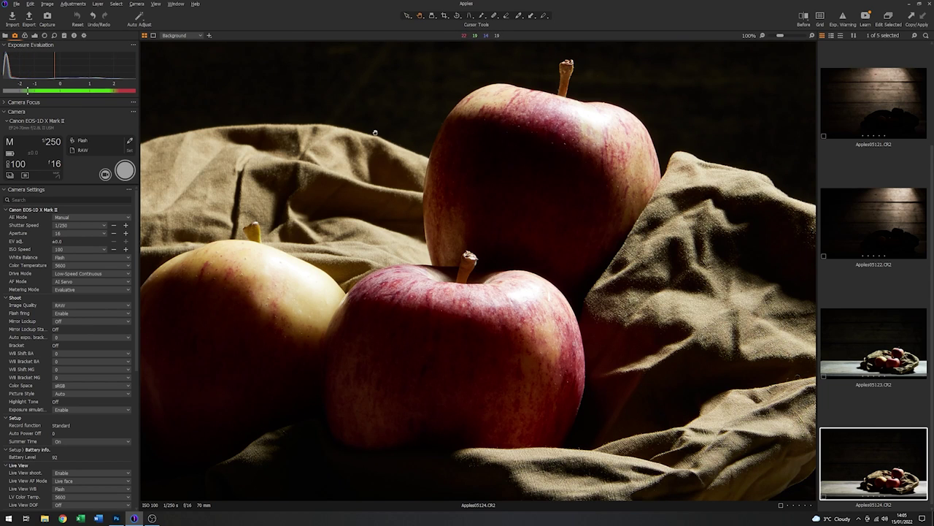
{"action": "left_click_drag", "start_coordinate": [374, 134], "coordinate": [466, 190]}
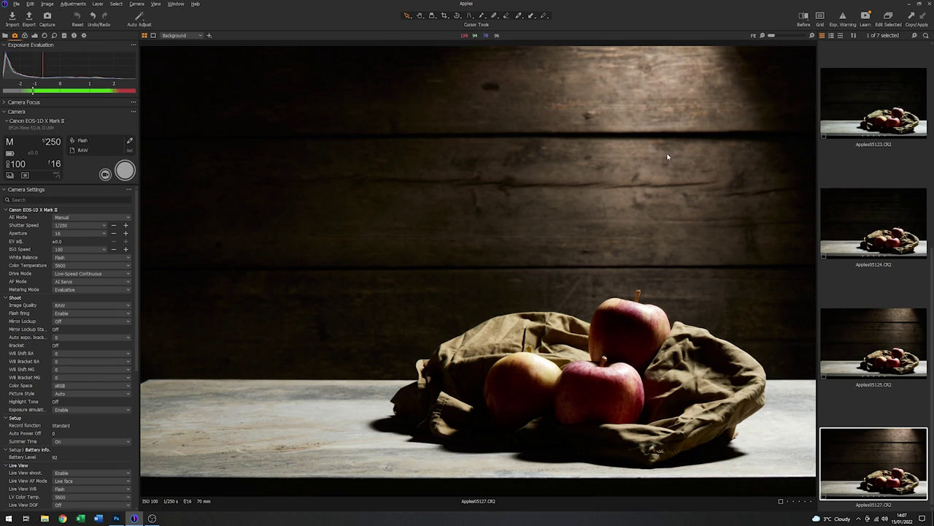
- Compare the Apples05125 and brighter-backdrop Apples05127 shots in the filmstrip
{"action": "left_click", "coordinate": [882, 353]}
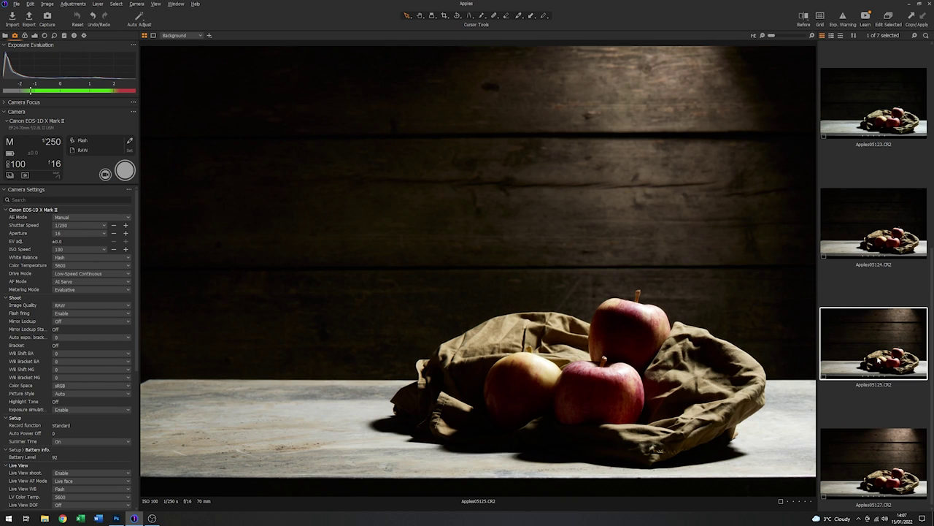
{"action": "left_click", "coordinate": [885, 457]}
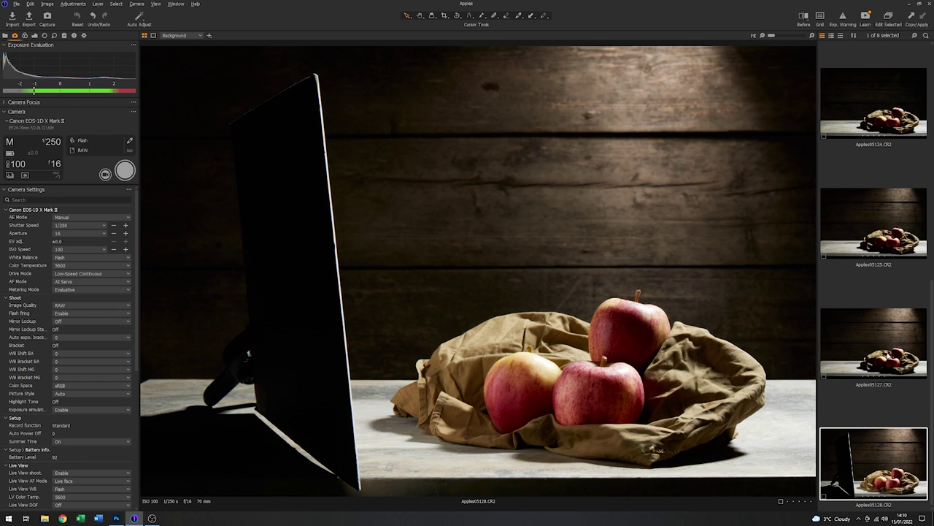
- Compare the shot without the black card against Apples05128 with it
{"action": "left_click", "coordinate": [874, 343]}
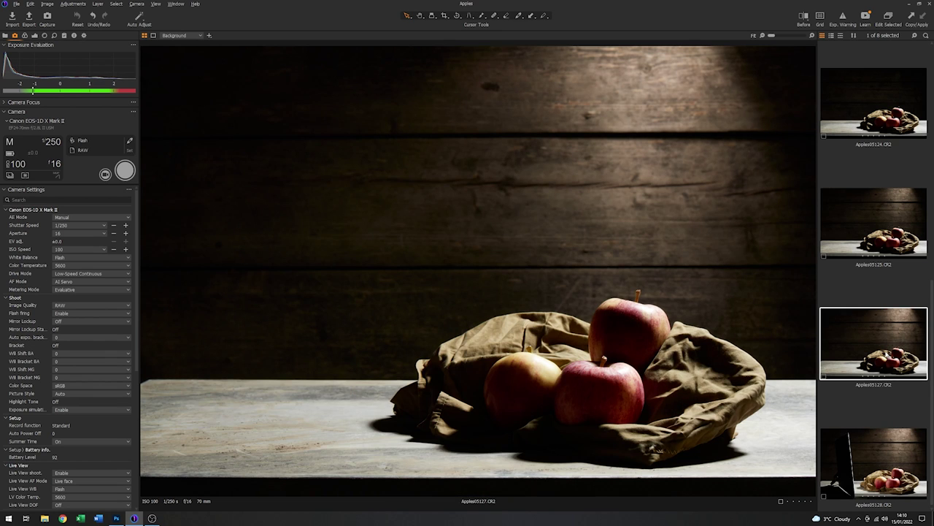
{"action": "left_click", "coordinate": [882, 463]}
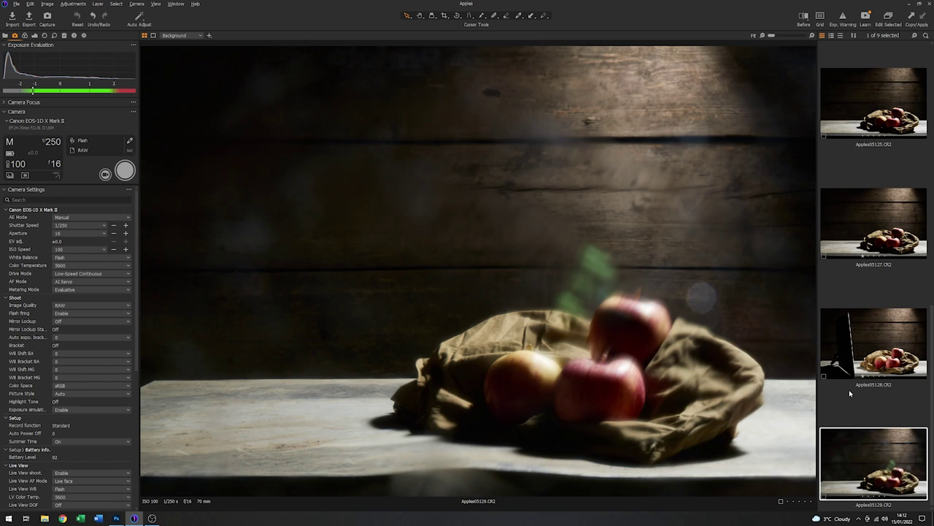
- Capture two more frames of the scene with Ctrl+K
{"action": "key", "text": "ctrl+k"}
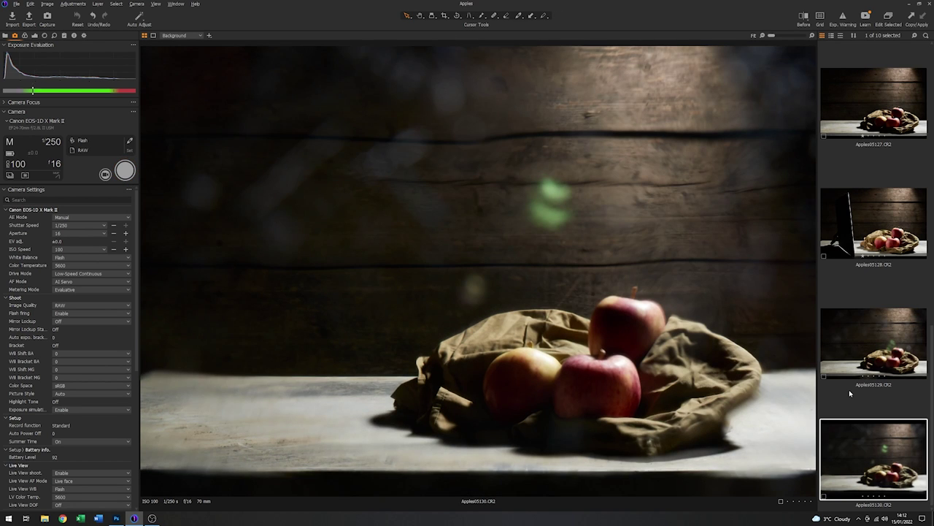
{"action": "key", "text": "ctrl+k"}
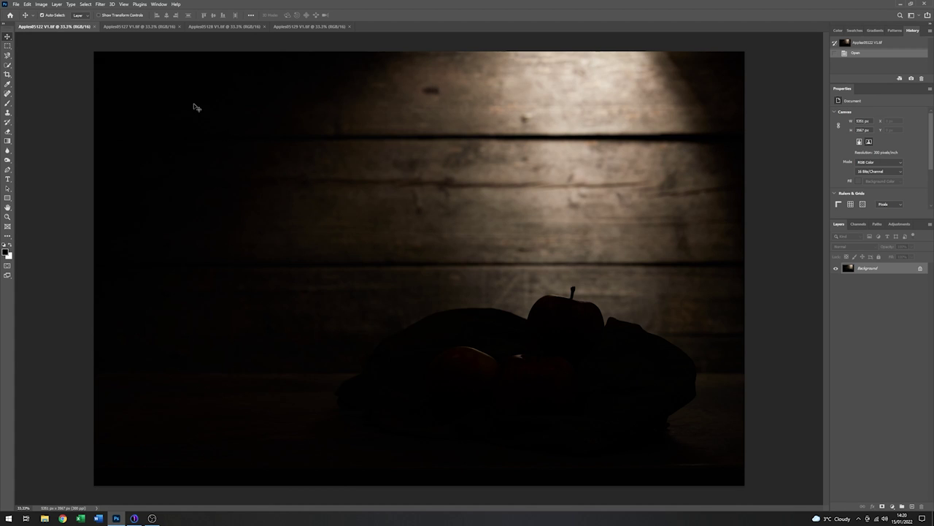
- Flip through the Apples05127, Apples05128 and Apples05129 document tabs in turn
{"action": "left_click", "coordinate": [139, 27]}
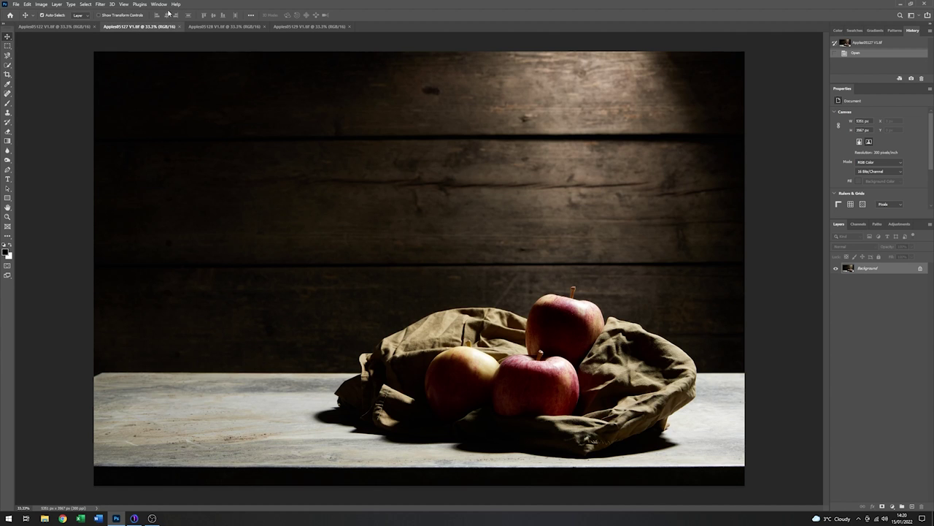
{"action": "left_click", "coordinate": [236, 27]}
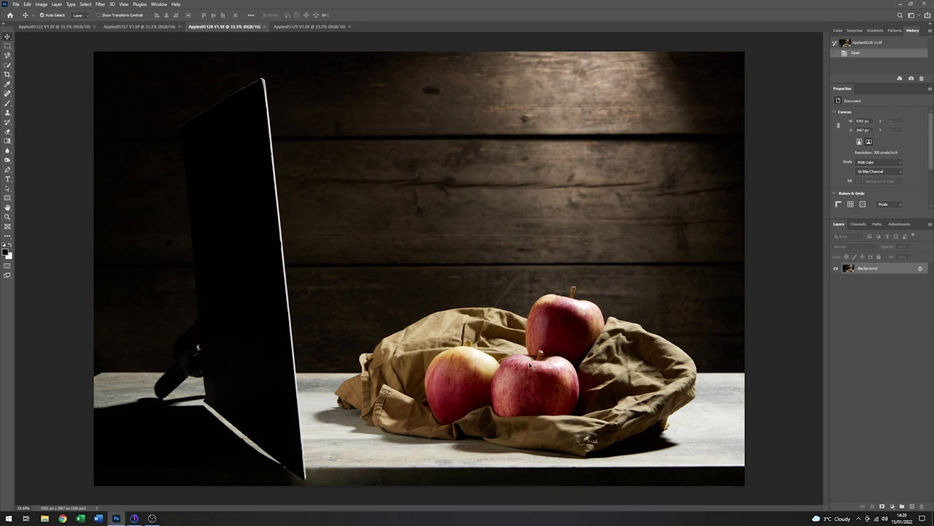
{"action": "left_click", "coordinate": [299, 27]}
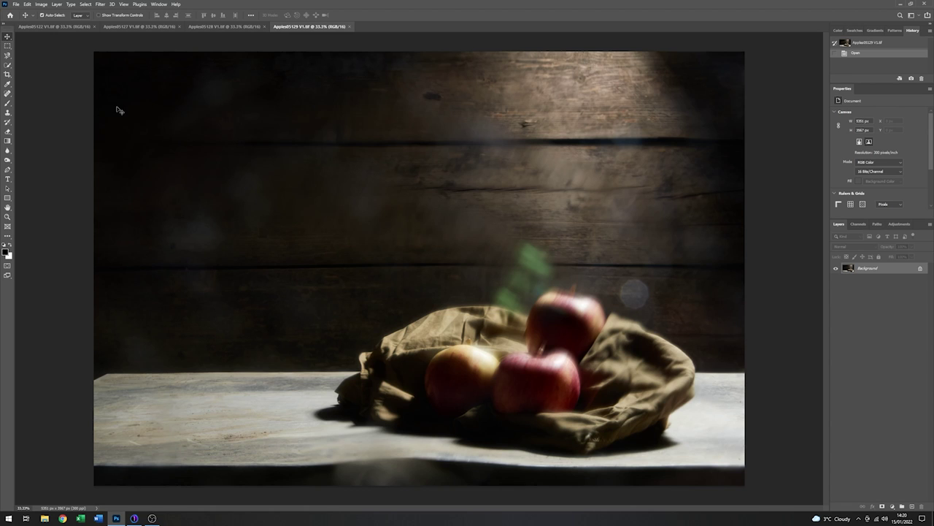
- Stack all four open apple TIFFs as layers using File > Scripts > Load Files into Stack
{"action": "left_click", "coordinate": [16, 5]}
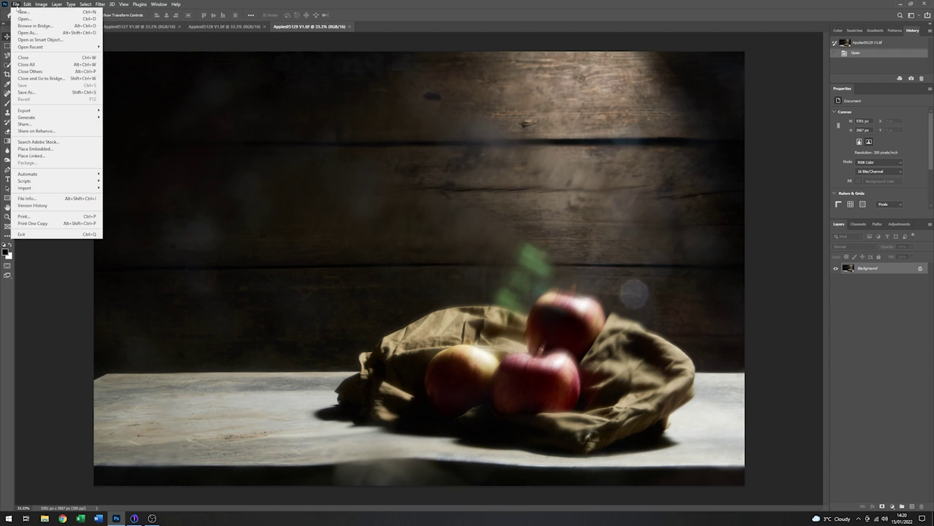
{"action": "mouse_move", "coordinate": [62, 184]}
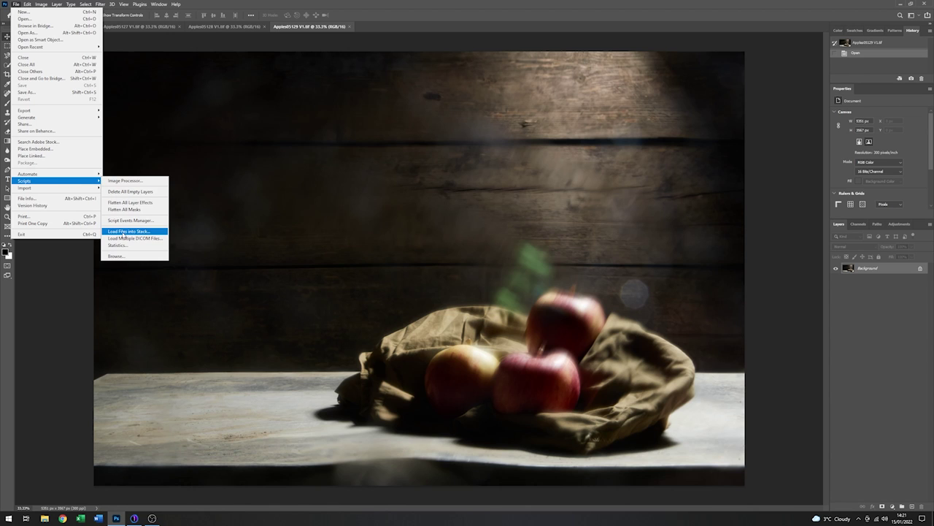
{"action": "left_click", "coordinate": [123, 232]}
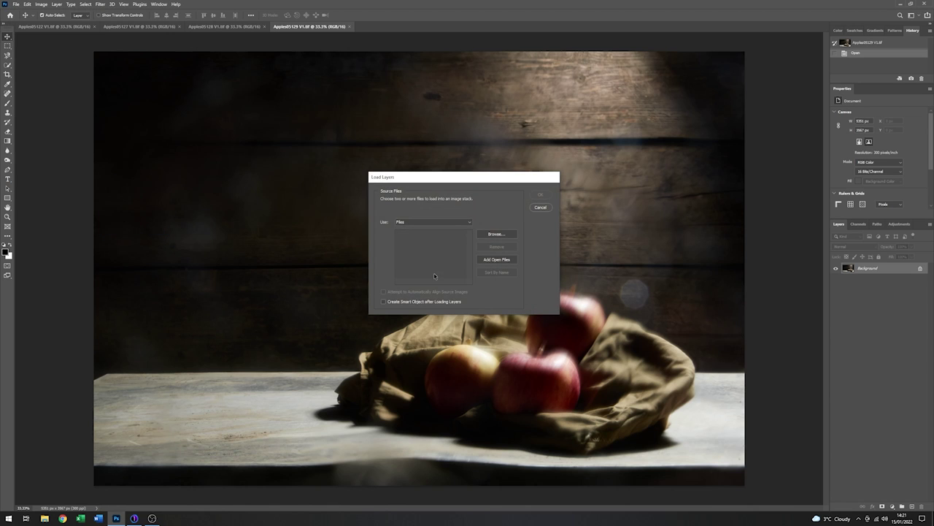
{"action": "left_click", "coordinate": [509, 260]}
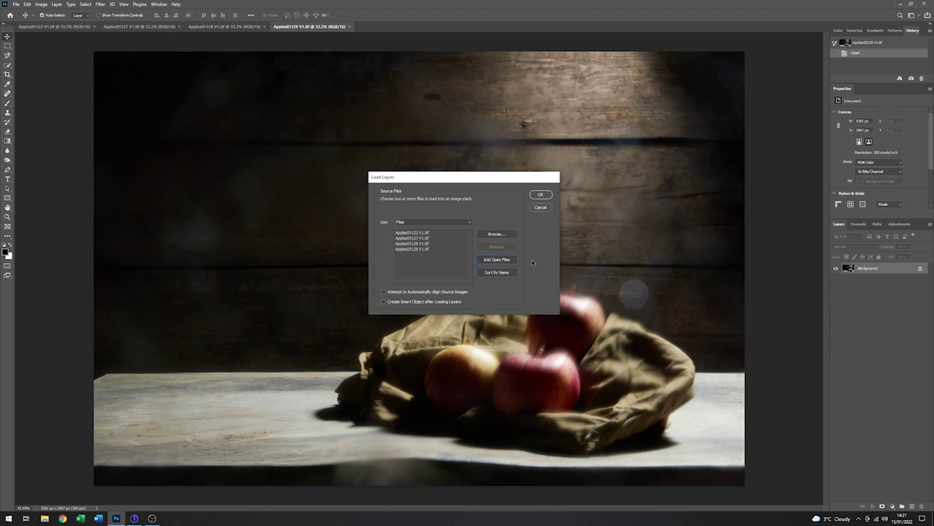
{"action": "left_click", "coordinate": [539, 194]}
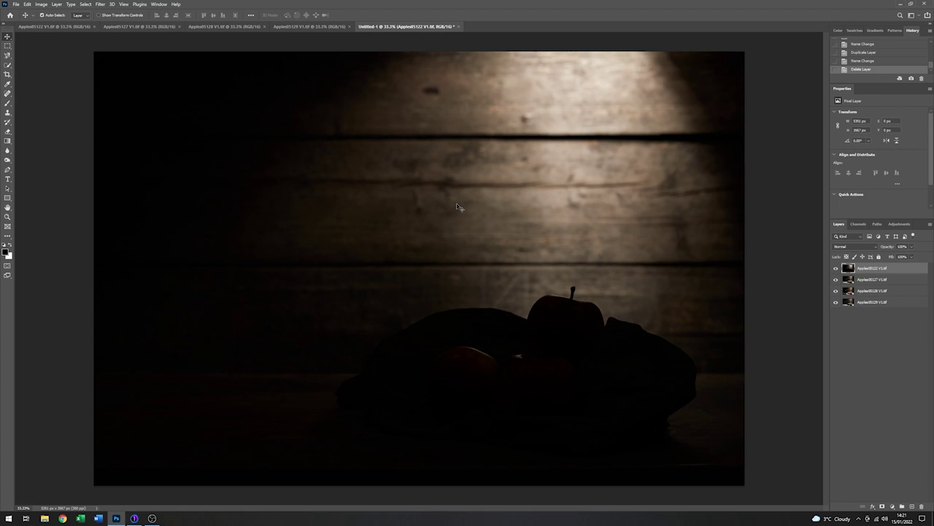
- Hide the dark top layer, show Apples05128 with the black flag, and select it
{"action": "left_click", "coordinate": [837, 270]}
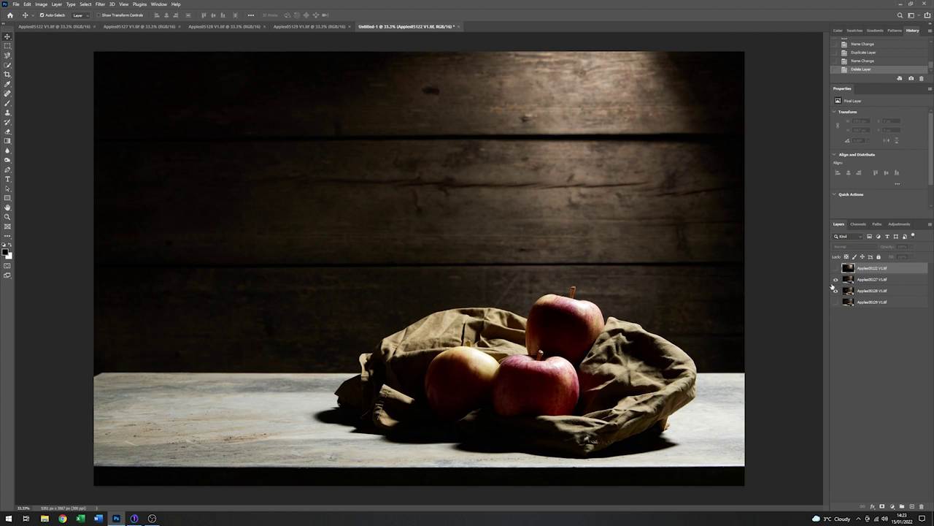
{"action": "left_click", "coordinate": [836, 281]}
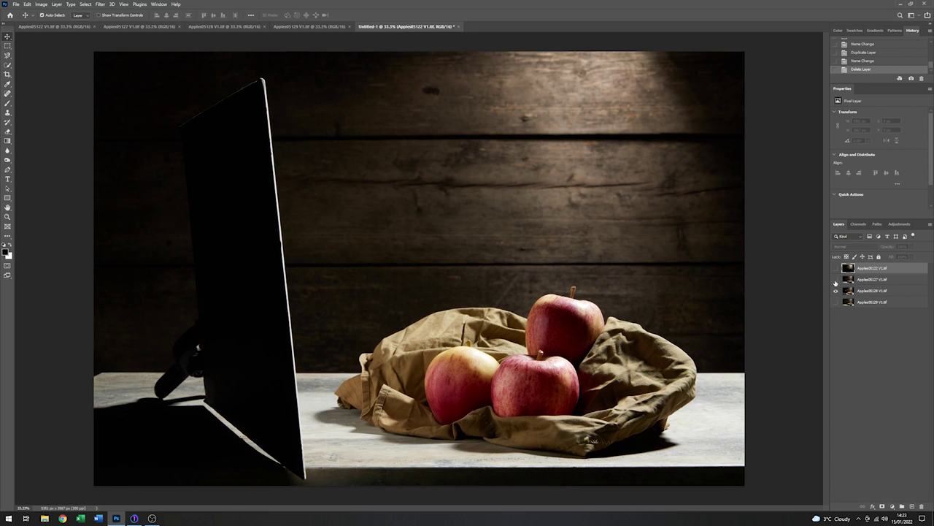
{"action": "left_click", "coordinate": [906, 292]}
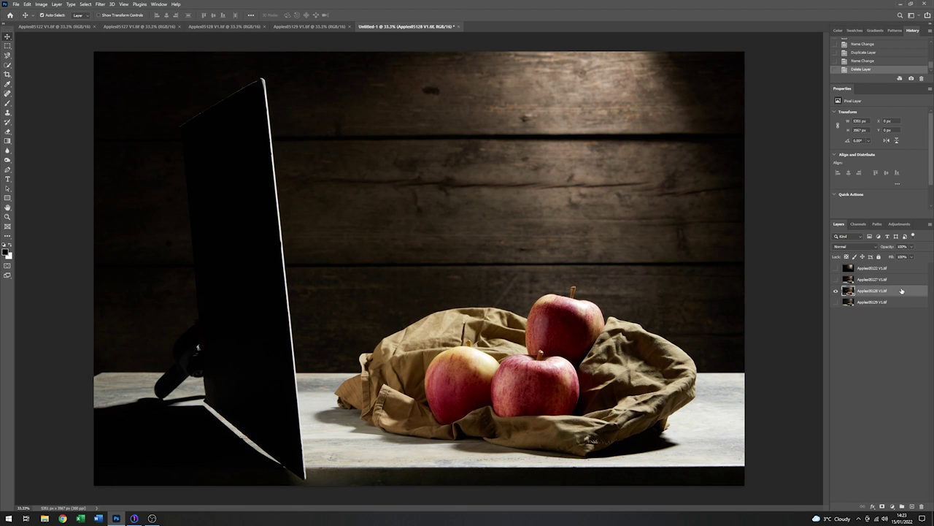
- Move Apples05128 above Apples05127, toggle its visibility to compare, and add a layer mask
{"action": "left_click_drag", "start_coordinate": [900, 292], "coordinate": [901, 278]}
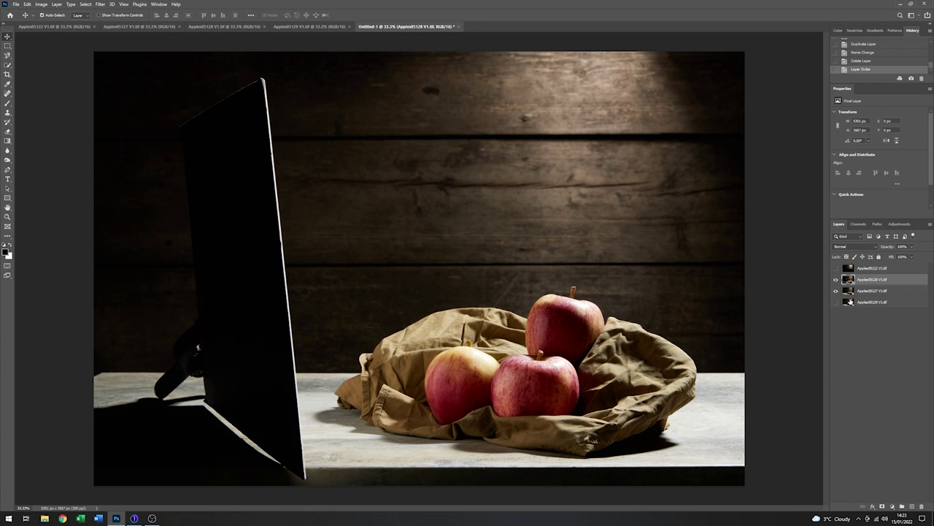
{"action": "left_click", "coordinate": [836, 281]}
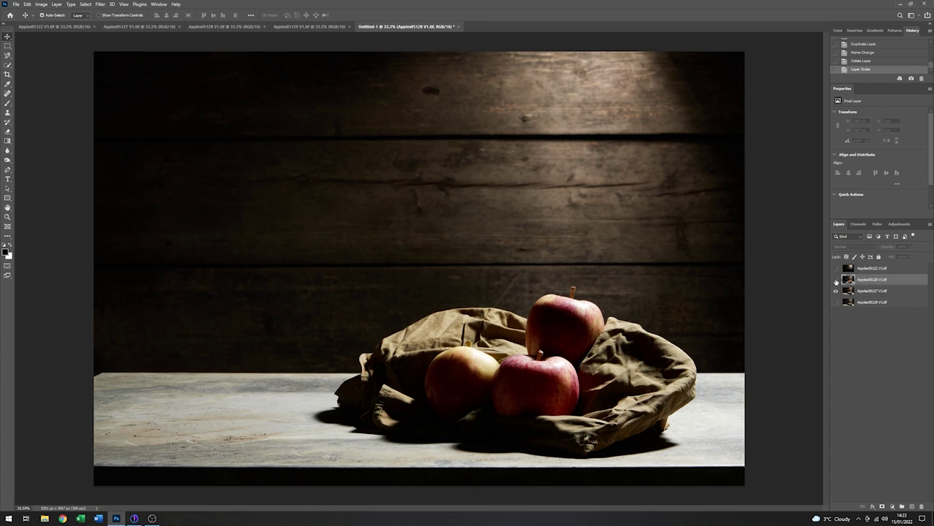
{"action": "left_click", "coordinate": [837, 280]}
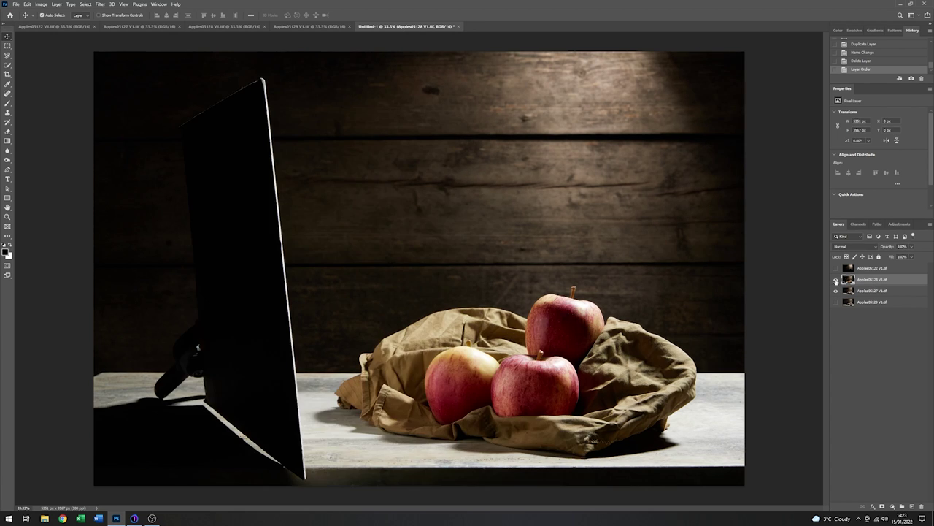
{"action": "left_click", "coordinate": [837, 281]}
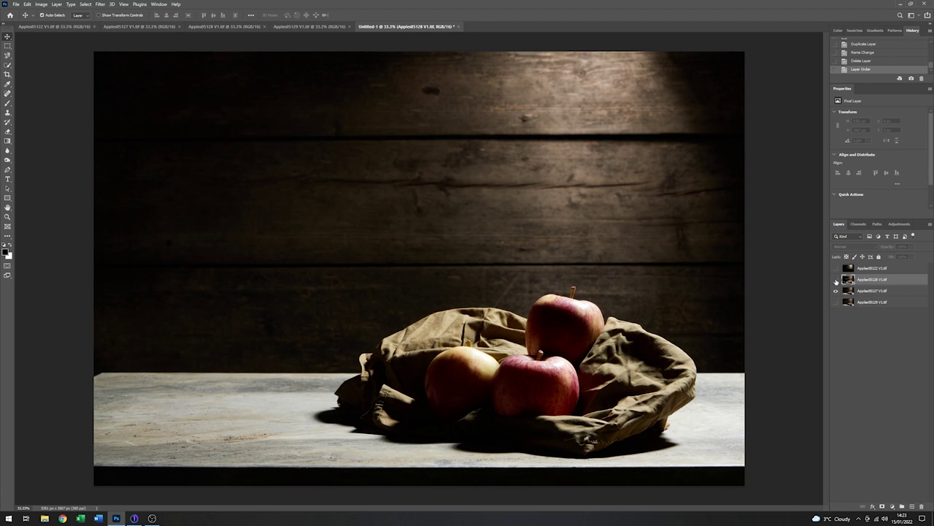
{"action": "left_click", "coordinate": [837, 280]}
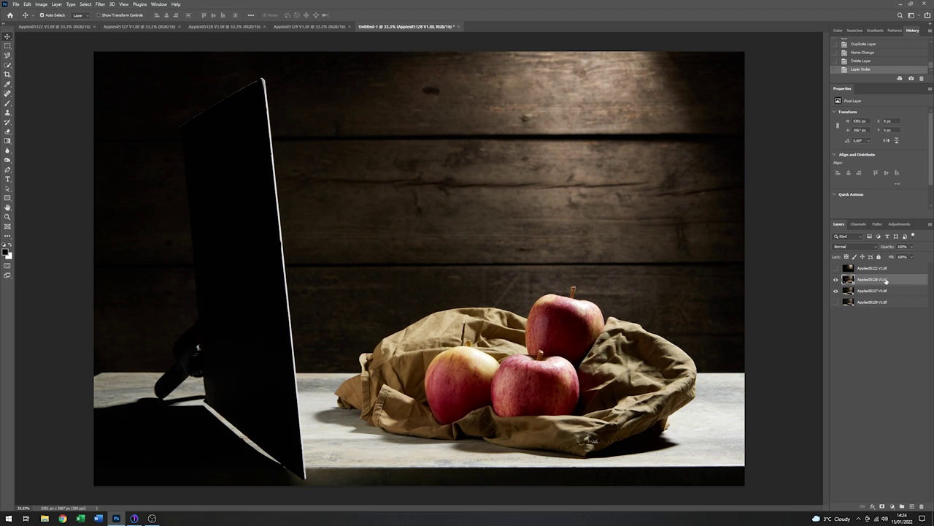
{"action": "left_click", "coordinate": [883, 507]}
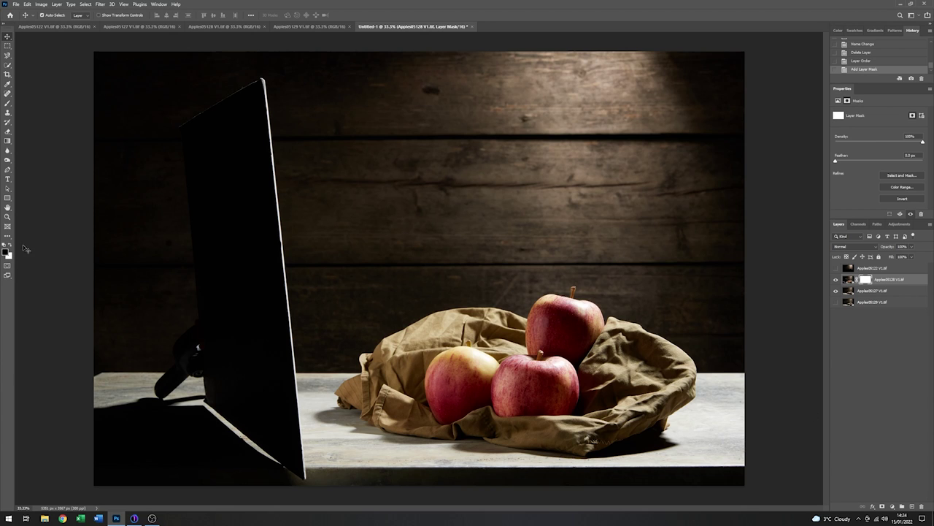
- Paint out the flag board on the Apples05128 mask with a soft ~2535 px brush
{"action": "left_click", "coordinate": [7, 105]}
{"action": "mouse_move", "coordinate": [286, 341]}
{"action": "left_mouse_down"}
{"action": "mouse_move", "coordinate": [291, 446]}
{"action": "mouse_move", "coordinate": [301, 403]}
{"action": "mouse_move", "coordinate": [299, 471]}
{"action": "mouse_move", "coordinate": [282, 375]}
{"action": "mouse_move", "coordinate": [289, 438]}
{"action": "mouse_move", "coordinate": [287, 409]}
{"action": "mouse_move", "coordinate": [270, 423]}
{"action": "mouse_move", "coordinate": [260, 379]}
{"action": "mouse_move", "coordinate": [242, 413]}
{"action": "mouse_move", "coordinate": [242, 357]}
{"action": "mouse_move", "coordinate": [248, 462]}
{"action": "mouse_move", "coordinate": [221, 349]}
{"action": "mouse_move", "coordinate": [212, 394]}
{"action": "mouse_move", "coordinate": [285, 412]}
{"action": "mouse_move", "coordinate": [295, 395]}
{"action": "mouse_move", "coordinate": [308, 444]}
{"action": "mouse_move", "coordinate": [336, 179]}
{"action": "mouse_move", "coordinate": [218, 175]}
{"action": "left_mouse_up"}
{"action": "right_click", "coordinate": [222, 177]}
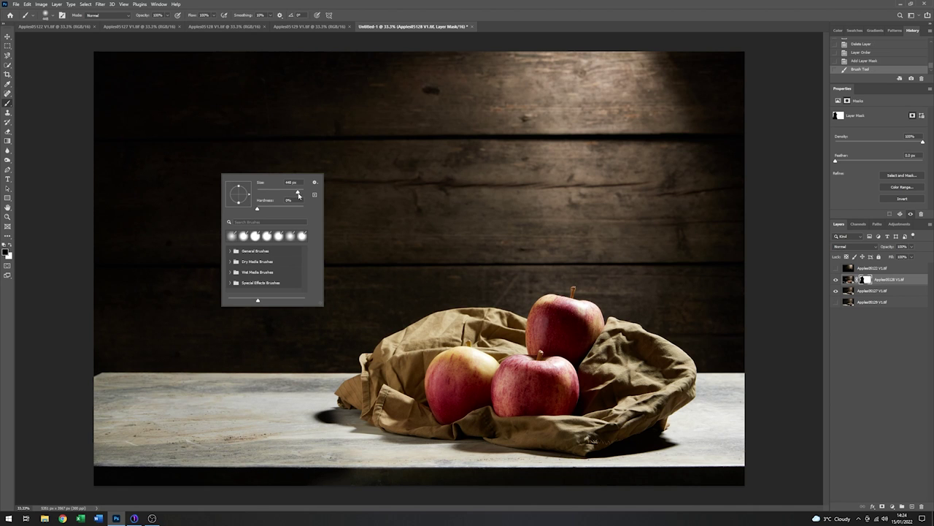
{"action": "left_click_drag", "start_coordinate": [298, 194], "coordinate": [305, 194]}
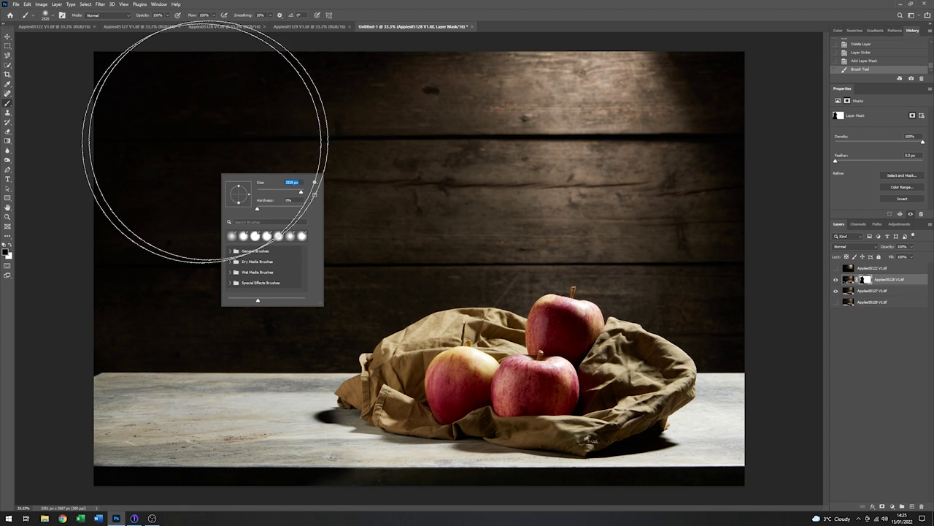
{"action": "key", "text": "Return"}
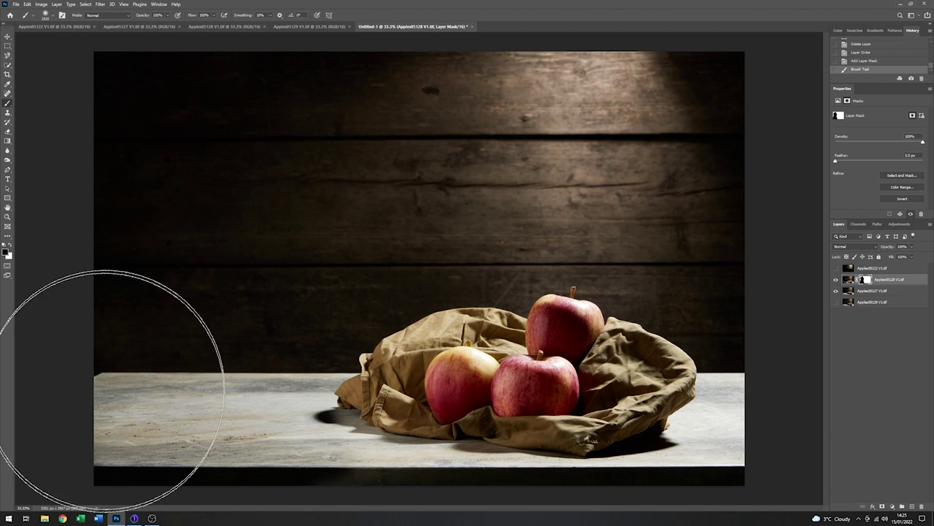
{"action": "mouse_move", "coordinate": [102, 385]}
{"action": "left_mouse_down"}
{"action": "mouse_move", "coordinate": [125, 376]}
{"action": "mouse_move", "coordinate": [136, 396]}
{"action": "mouse_move", "coordinate": [219, 401]}
{"action": "left_mouse_up"}
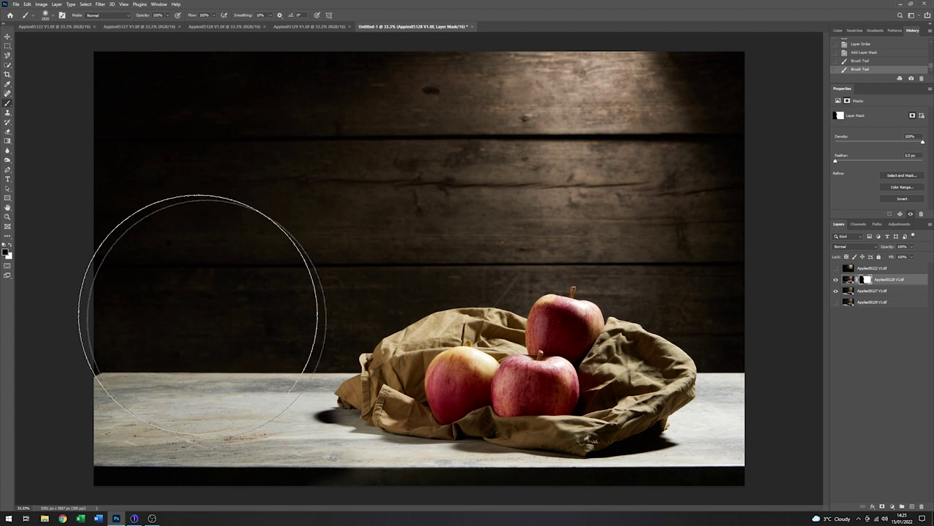
- Paint white with a 338 px brush over the shadow patch left of the bag, then swap back to black
{"action": "left_click", "coordinate": [10, 246]}
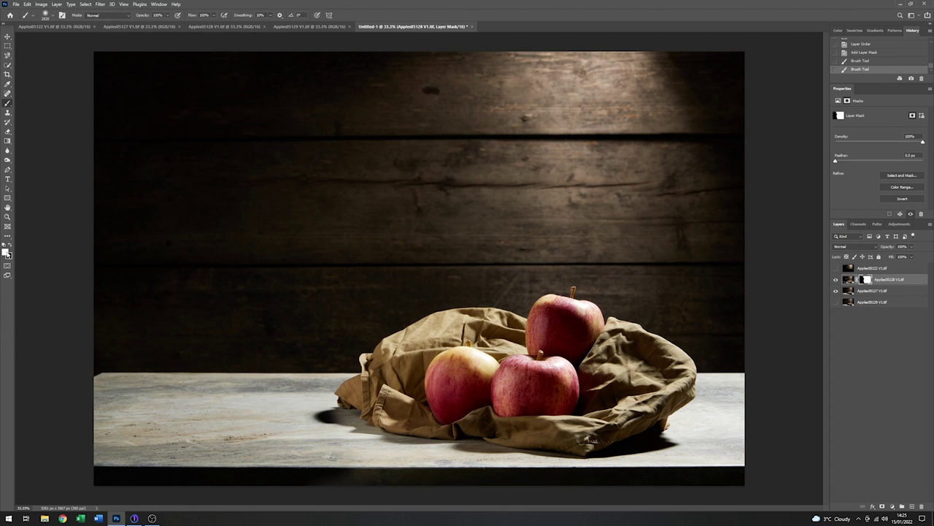
{"action": "right_click", "coordinate": [211, 192]}
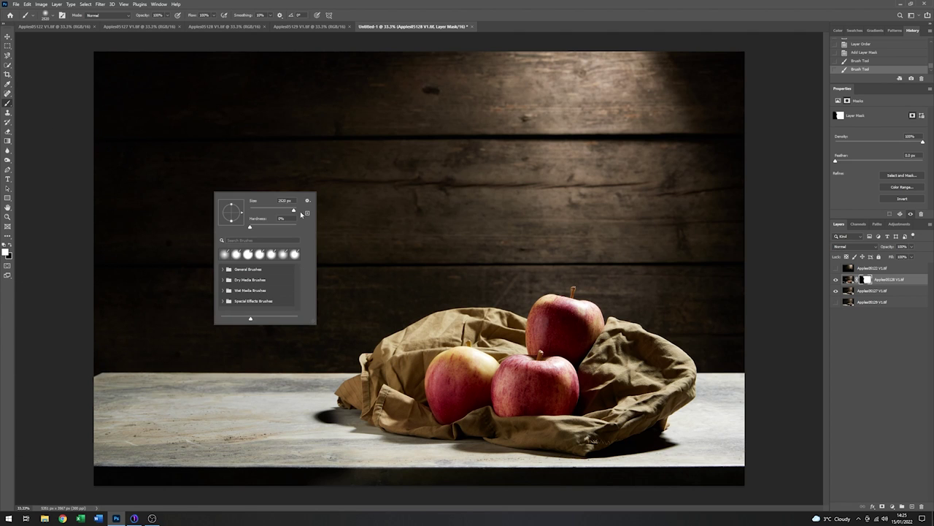
{"action": "left_click_drag", "start_coordinate": [295, 211], "coordinate": [290, 211]}
{"action": "left_click", "coordinate": [345, 413]}
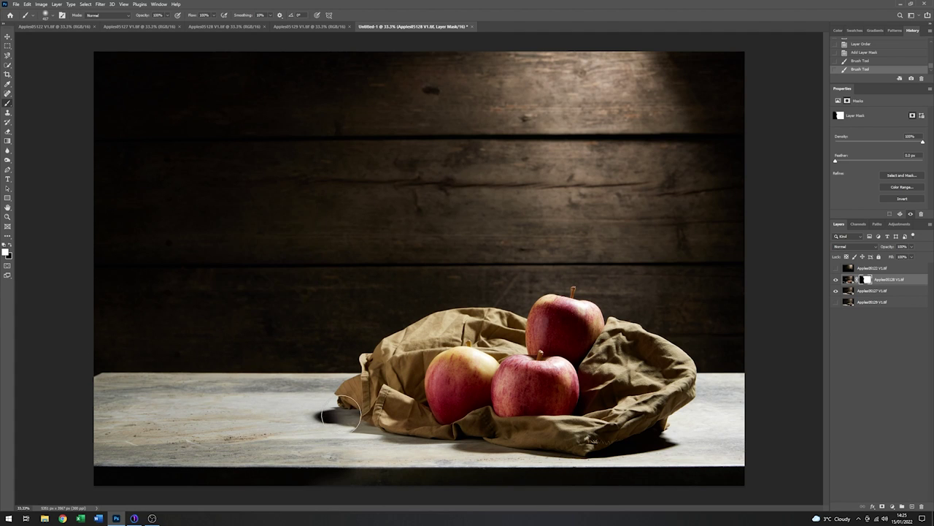
{"action": "mouse_move", "coordinate": [345, 413]}
{"action": "left_mouse_down"}
{"action": "mouse_move", "coordinate": [329, 417]}
{"action": "mouse_move", "coordinate": [337, 415]}
{"action": "left_mouse_up"}
{"action": "key", "text": "x"}
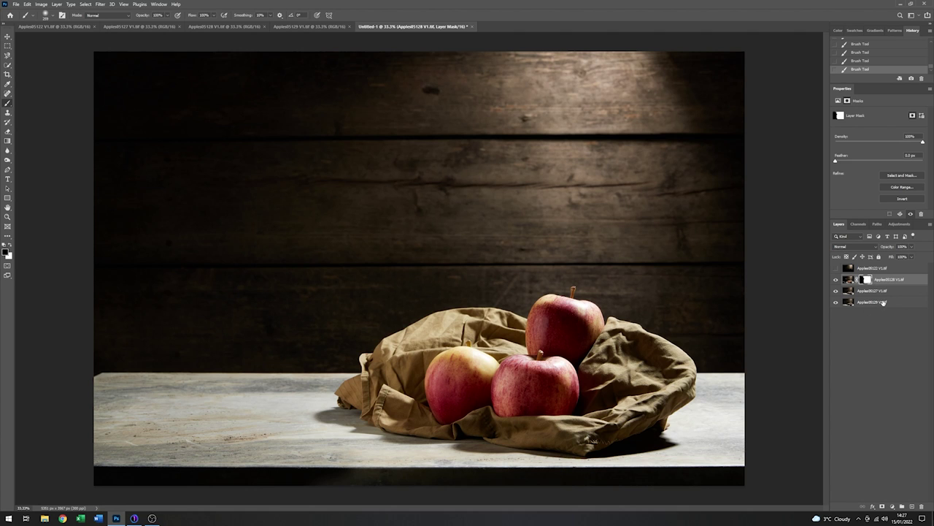
- Move Apples05129 near the top of the Layers panel and set its opacity to 100%
{"action": "left_click_drag", "start_coordinate": [878, 305], "coordinate": [884, 275]}
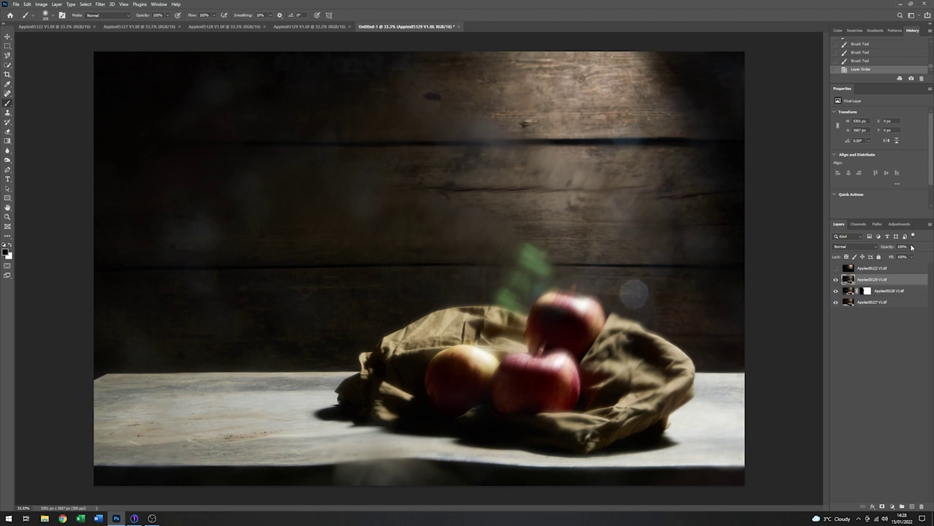
{"action": "left_click", "coordinate": [911, 248]}
{"action": "left_click_drag", "start_coordinate": [913, 256], "coordinate": [908, 256]}
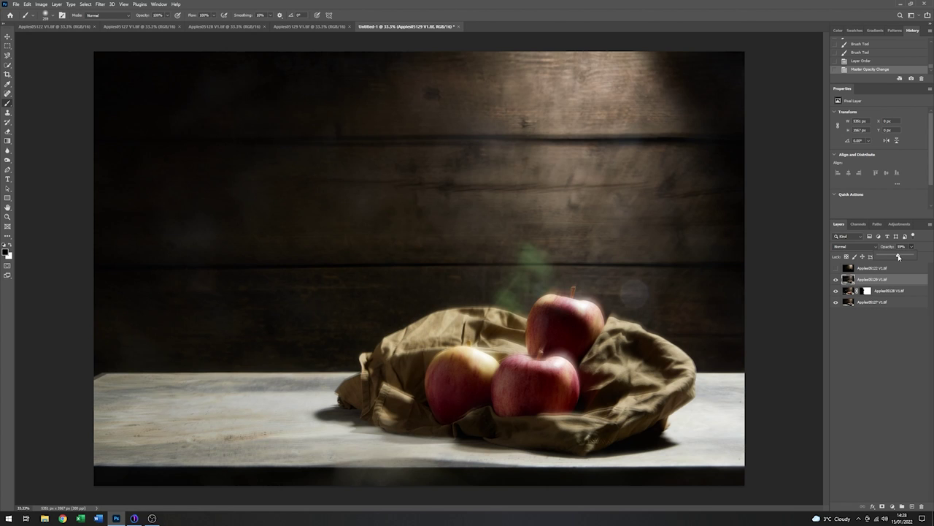
{"action": "left_click_drag", "start_coordinate": [899, 256], "coordinate": [922, 257]}
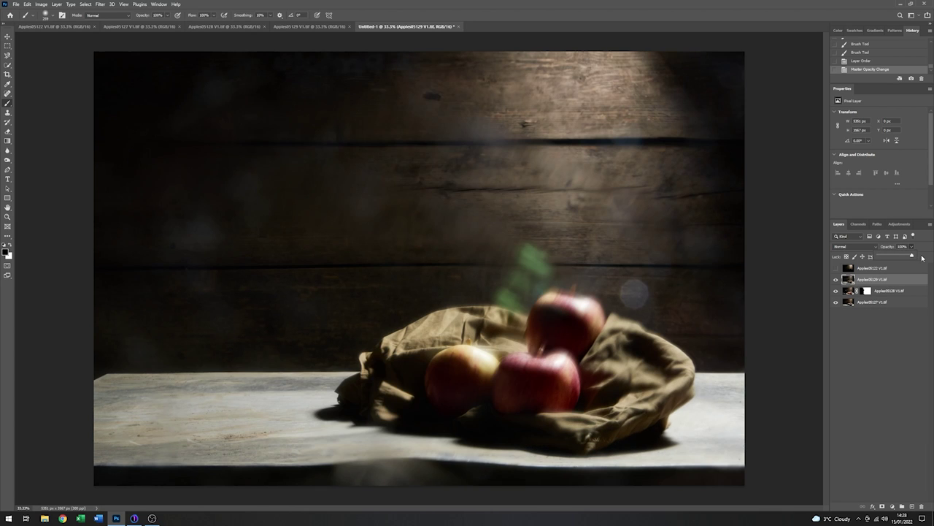
- Add a mask to Apples05129 and paint black with a 932 px brush over the apples and leaf
{"action": "left_click", "coordinate": [883, 507]}
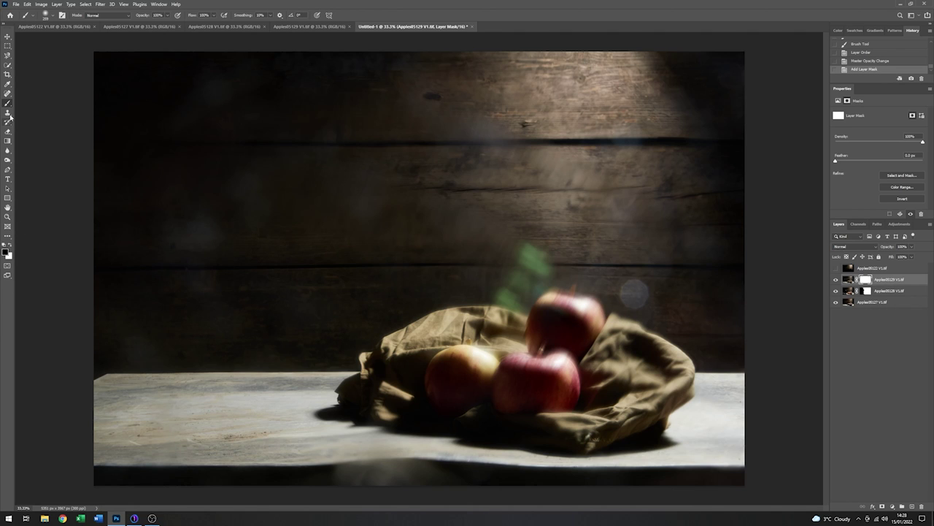
{"action": "right_click", "coordinate": [441, 245]}
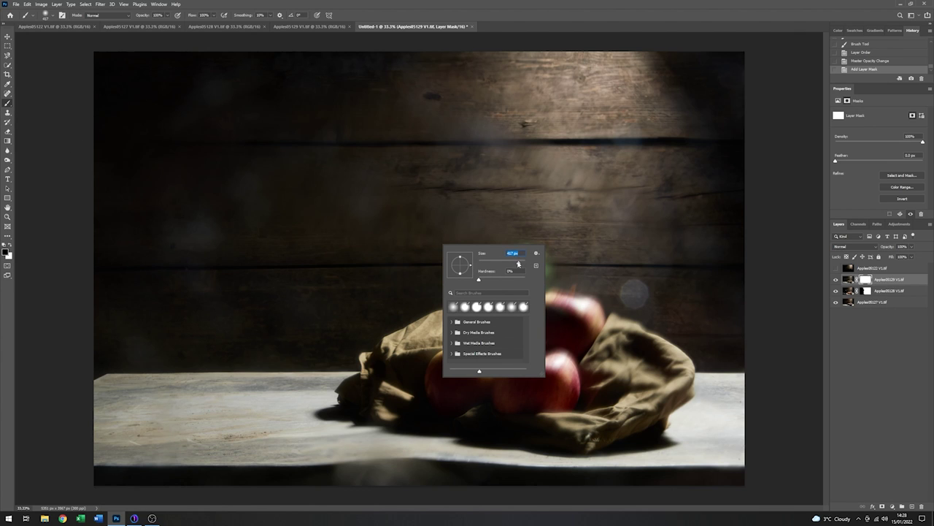
{"action": "left_click_drag", "start_coordinate": [519, 263], "coordinate": [520, 264]}
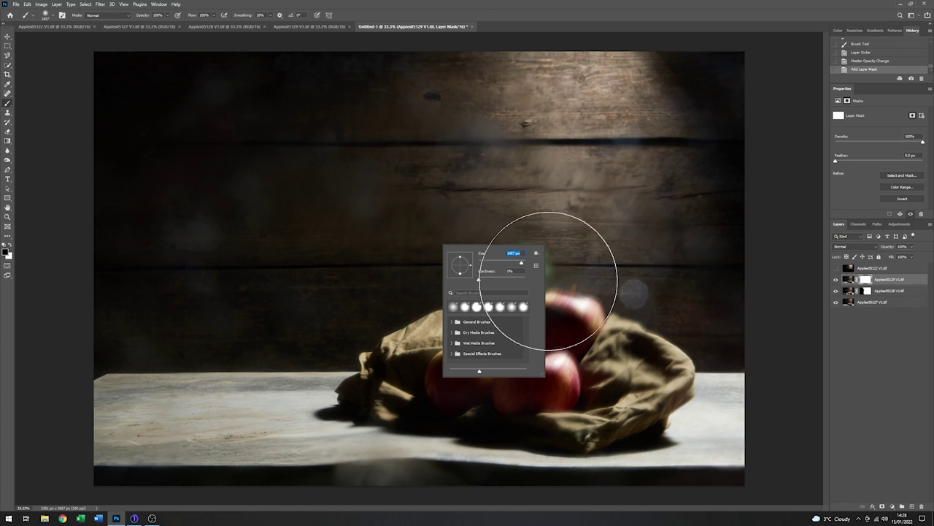
{"action": "left_click", "coordinate": [556, 308]}
{"action": "mouse_move", "coordinate": [557, 309]}
{"action": "left_mouse_down"}
{"action": "mouse_move", "coordinate": [563, 288]}
{"action": "mouse_move", "coordinate": [533, 292]}
{"action": "left_mouse_up"}
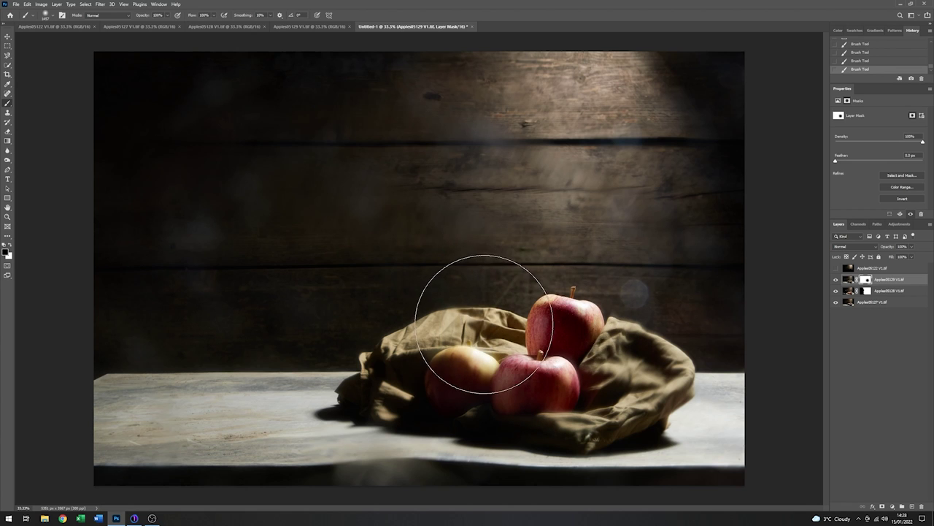
{"action": "mouse_move", "coordinate": [484, 323]}
{"action": "left_mouse_down"}
{"action": "mouse_move", "coordinate": [475, 369]}
{"action": "mouse_move", "coordinate": [489, 392]}
{"action": "left_mouse_up"}
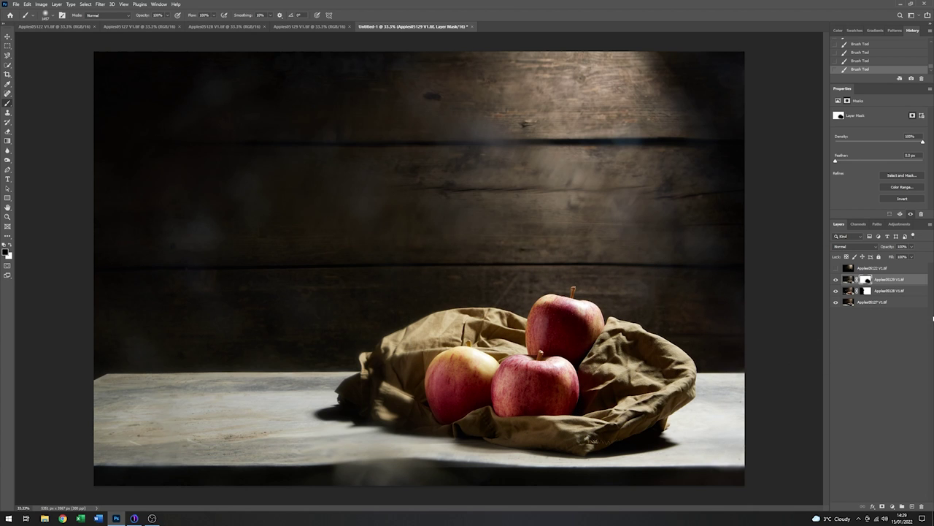
- Lower the Apples05129 opacity and target the layer's image pixels instead of its mask
{"action": "left_click", "coordinate": [912, 248]}
{"action": "left_click_drag", "start_coordinate": [911, 257], "coordinate": [905, 257]}
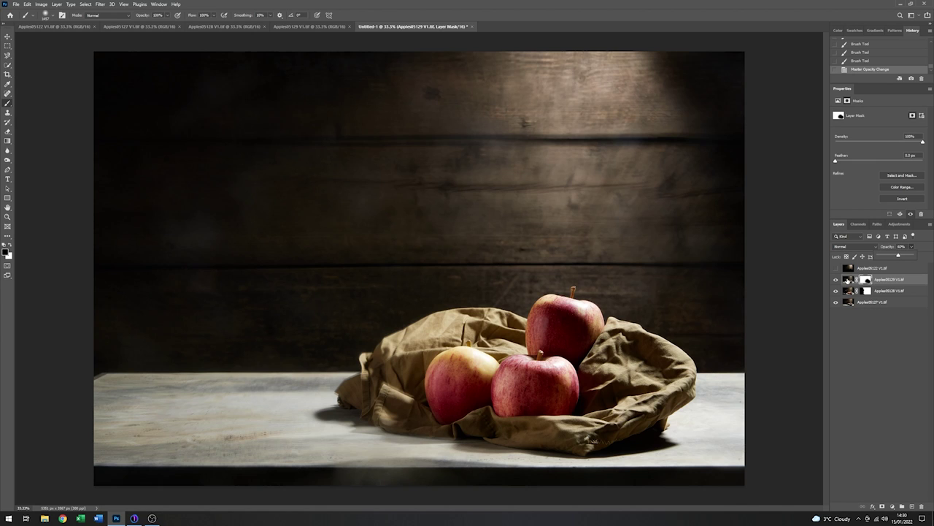
{"action": "left_click", "coordinate": [847, 280]}
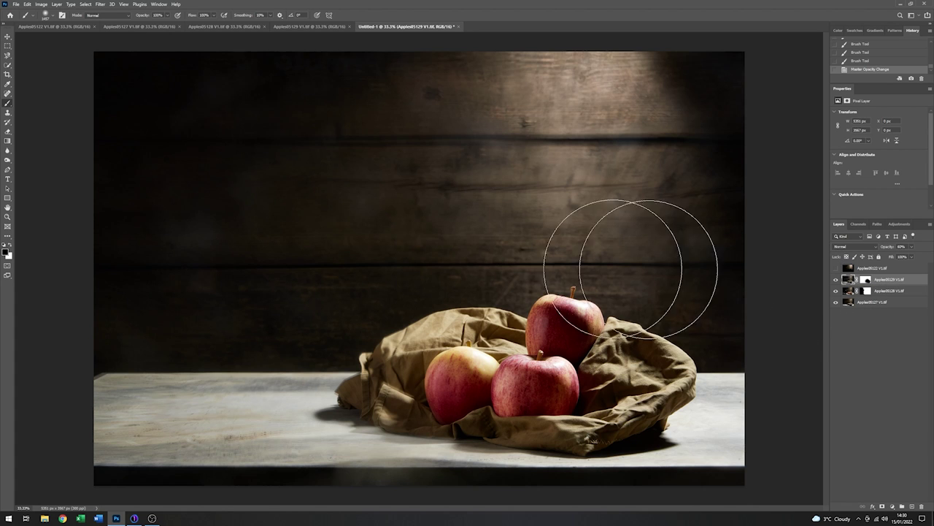
{"action": "left_click", "coordinate": [27, 5]}
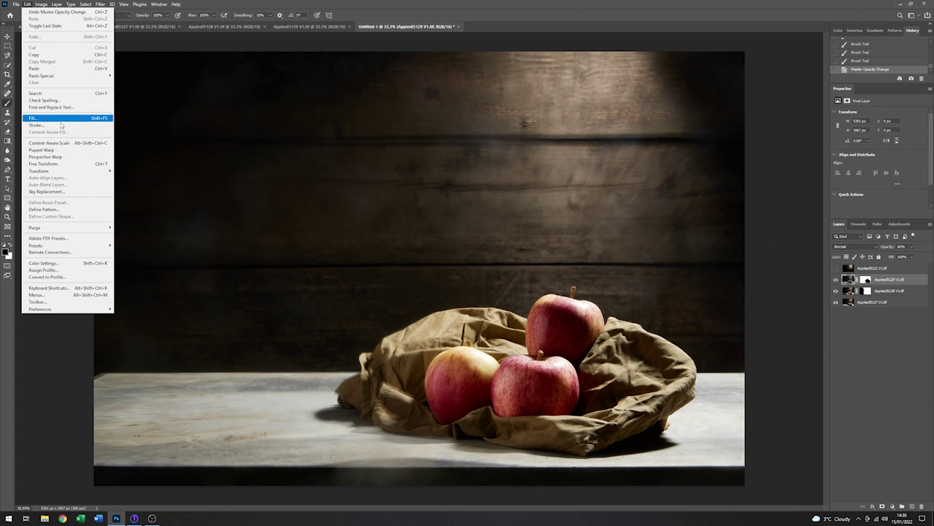
{"action": "mouse_move", "coordinate": [79, 173]}
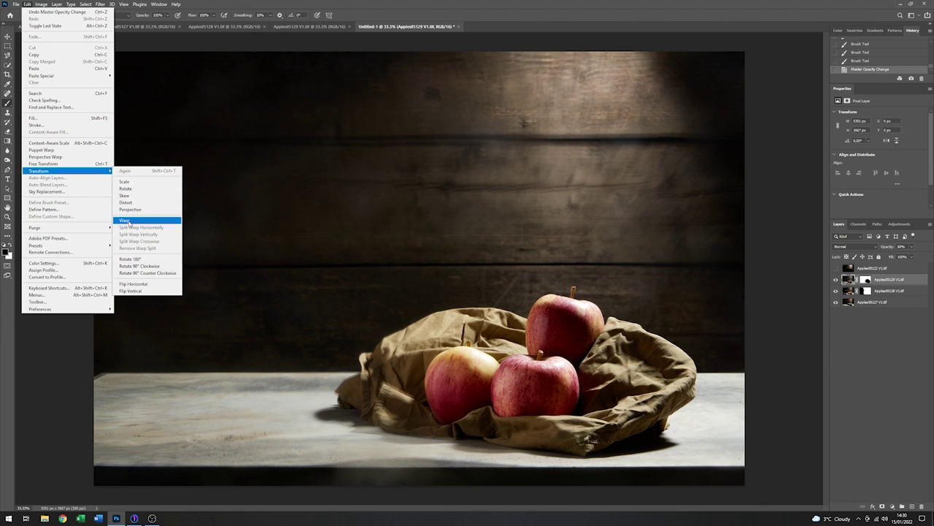
{"action": "left_click", "coordinate": [126, 221]}
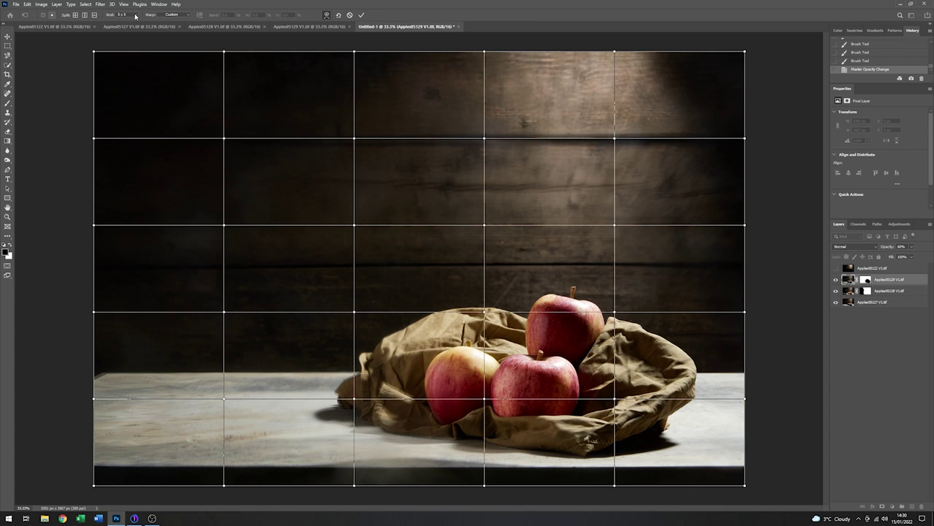
{"action": "left_click", "coordinate": [129, 15]}
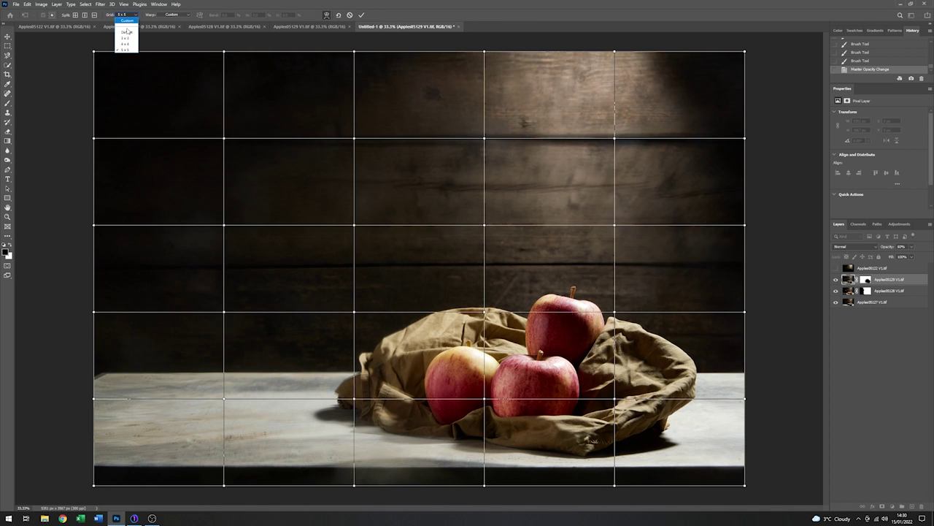
{"action": "left_click", "coordinate": [126, 37]}
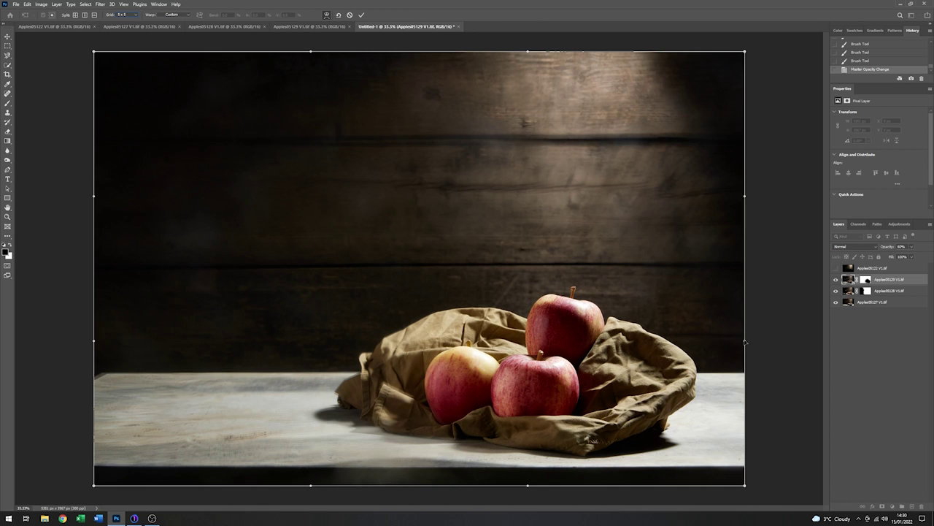
{"action": "left_click_drag", "start_coordinate": [745, 341], "coordinate": [824, 291]}
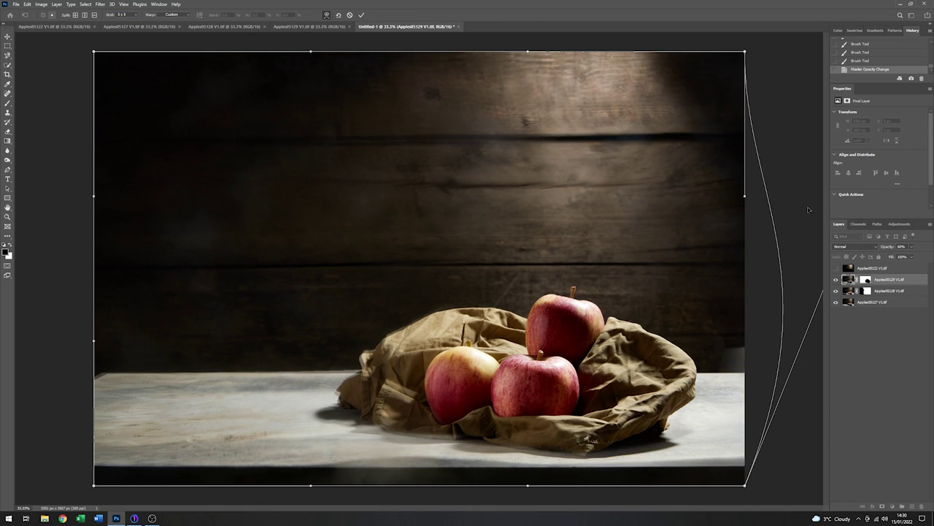
{"action": "left_click_drag", "start_coordinate": [809, 210], "coordinate": [816, 352]}
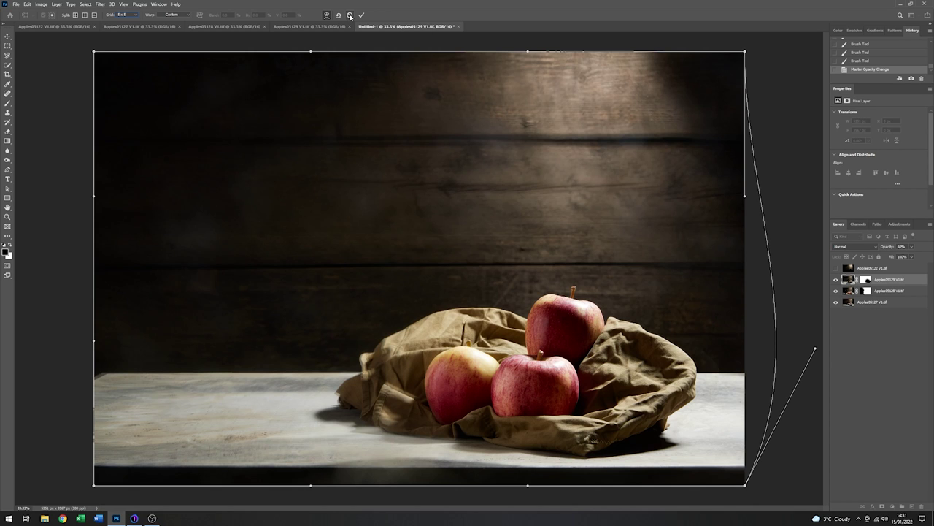
{"action": "left_click", "coordinate": [350, 15]}
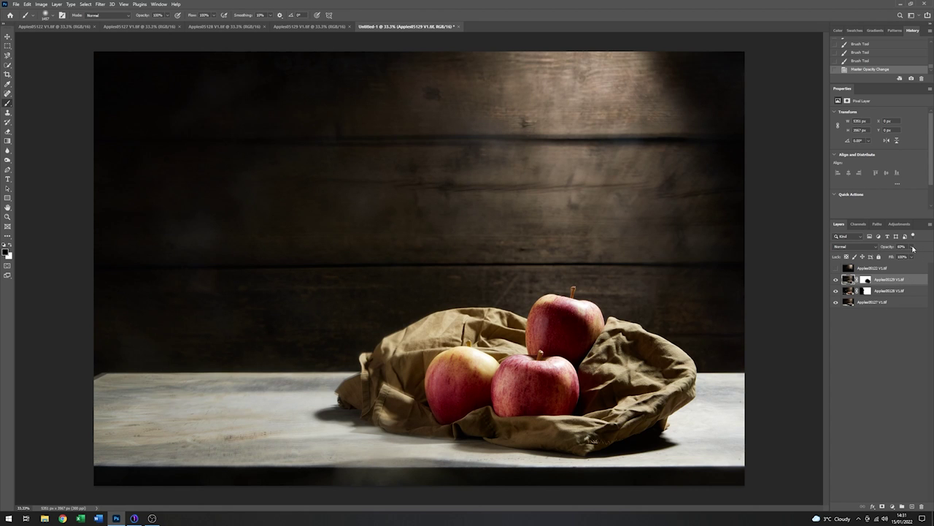
- Set Apples05129 to 100% opacity and warp the wall beside the bag, left table edge and centre wall
{"action": "left_click", "coordinate": [912, 248]}
{"action": "left_click_drag", "start_coordinate": [912, 256], "coordinate": [926, 254]}
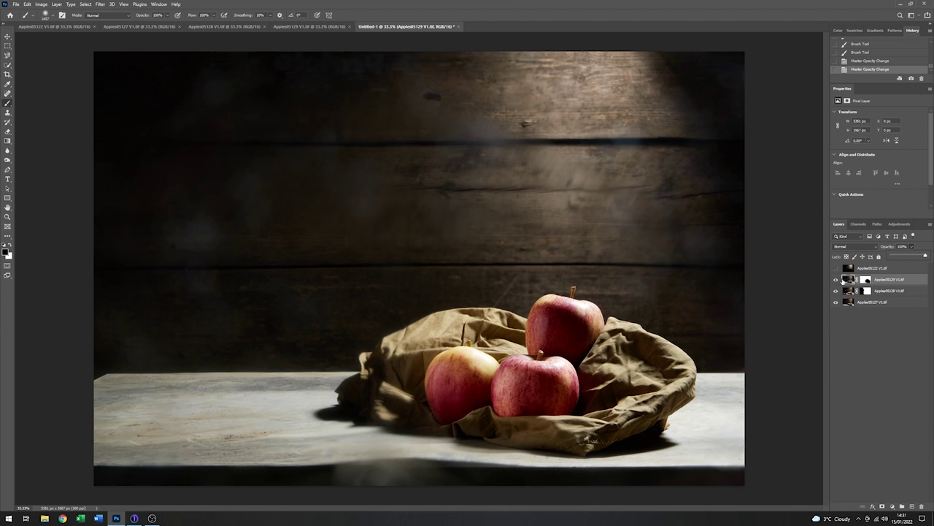
{"action": "left_click", "coordinate": [27, 5]}
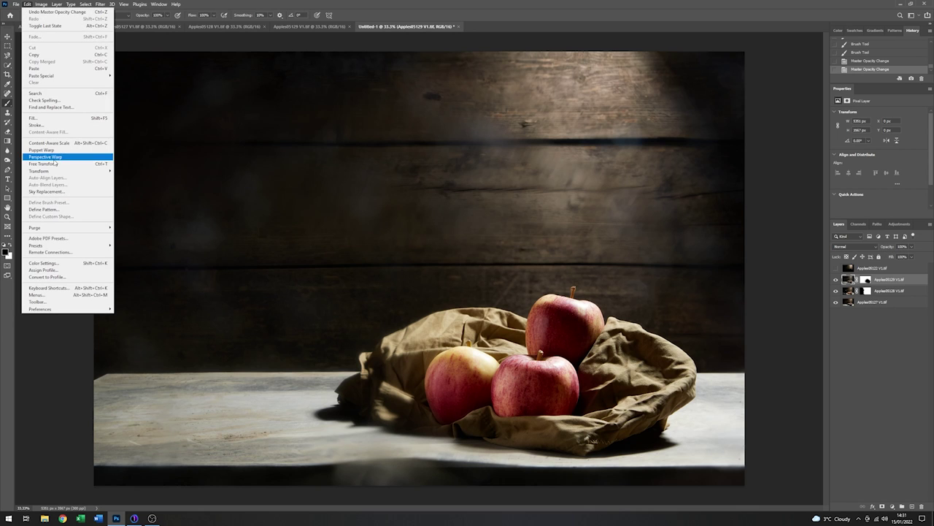
{"action": "mouse_move", "coordinate": [80, 172]}
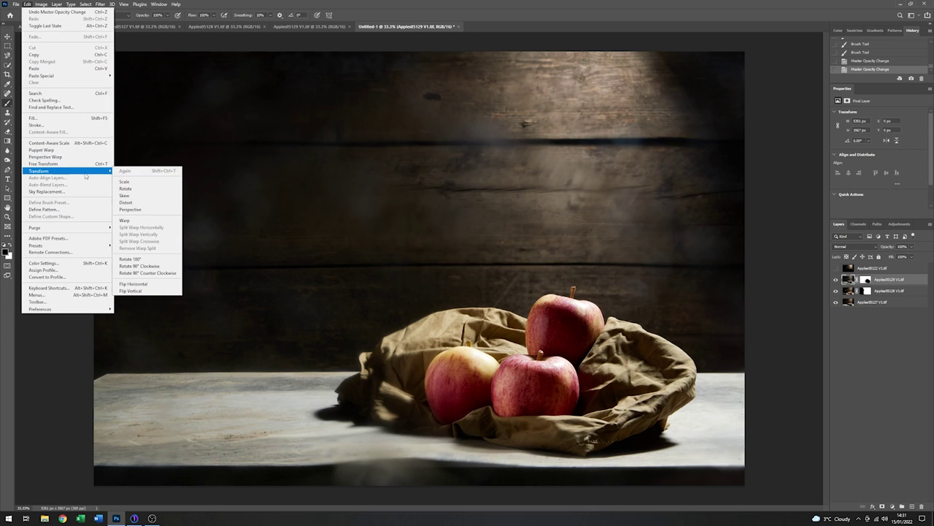
{"action": "left_click", "coordinate": [125, 220]}
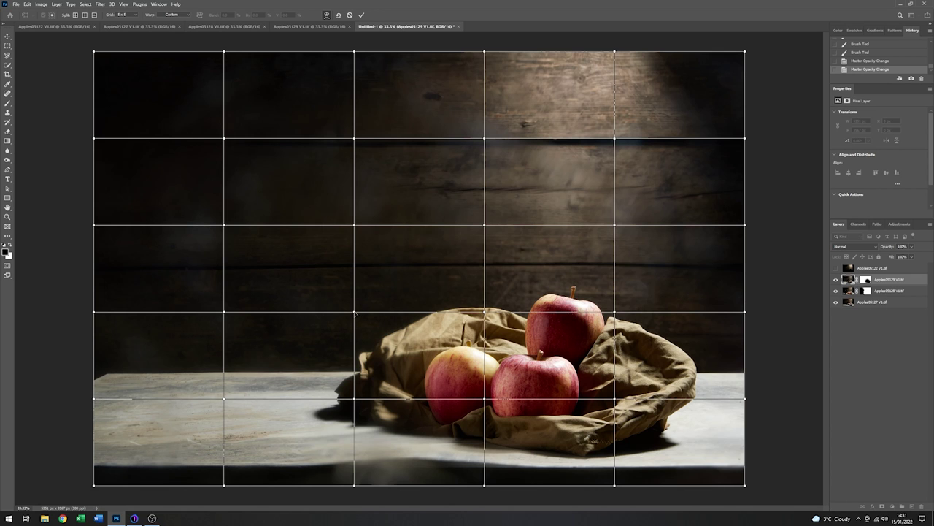
{"action": "mouse_move", "coordinate": [354, 312]}
{"action": "left_mouse_down"}
{"action": "mouse_move", "coordinate": [358, 300]}
{"action": "mouse_move", "coordinate": [334, 308]}
{"action": "mouse_move", "coordinate": [339, 295]}
{"action": "mouse_move", "coordinate": [349, 327]}
{"action": "left_mouse_up"}
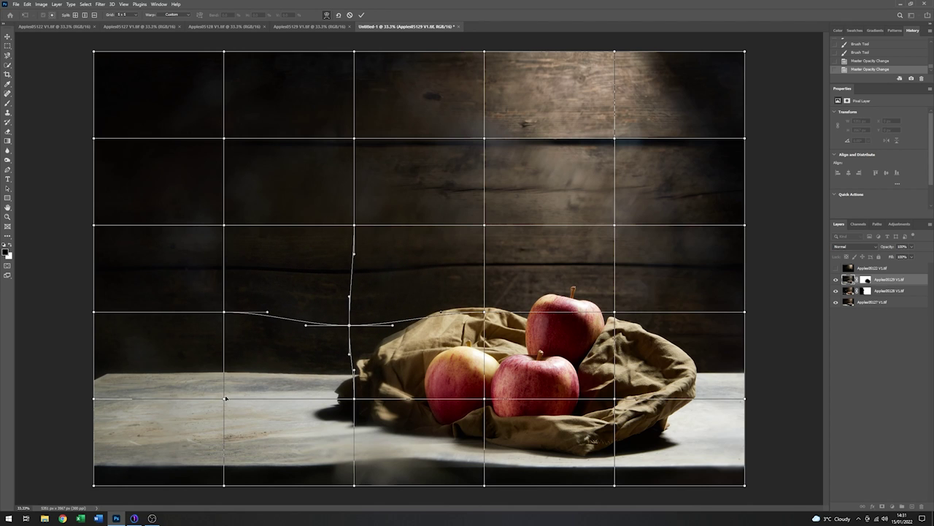
{"action": "mouse_move", "coordinate": [224, 400]}
{"action": "left_mouse_down"}
{"action": "mouse_move", "coordinate": [223, 343]}
{"action": "mouse_move", "coordinate": [223, 392]}
{"action": "left_mouse_up"}
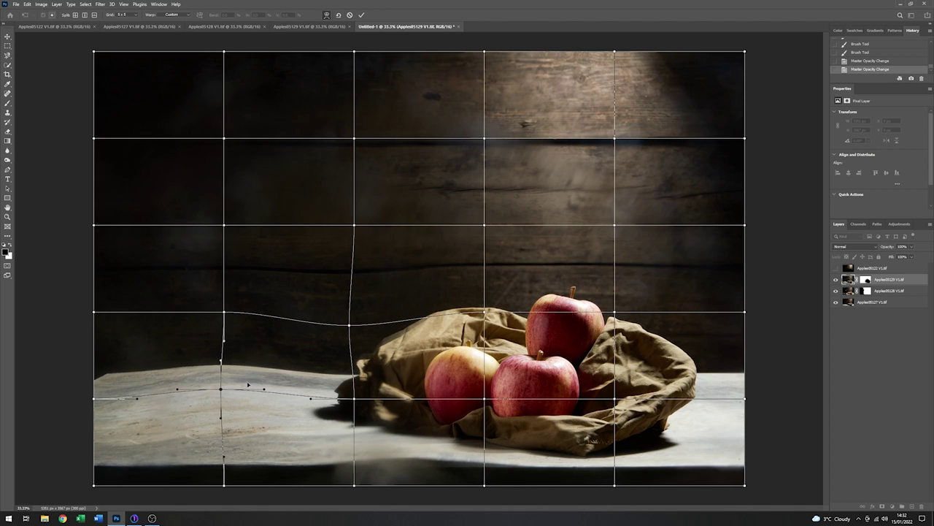
{"action": "left_click_drag", "start_coordinate": [355, 227], "coordinate": [365, 226]}
- Arch the upper plank seam and bow the image's right edge outward from top to bottom corner
{"action": "left_click_drag", "start_coordinate": [485, 140], "coordinate": [478, 132]}
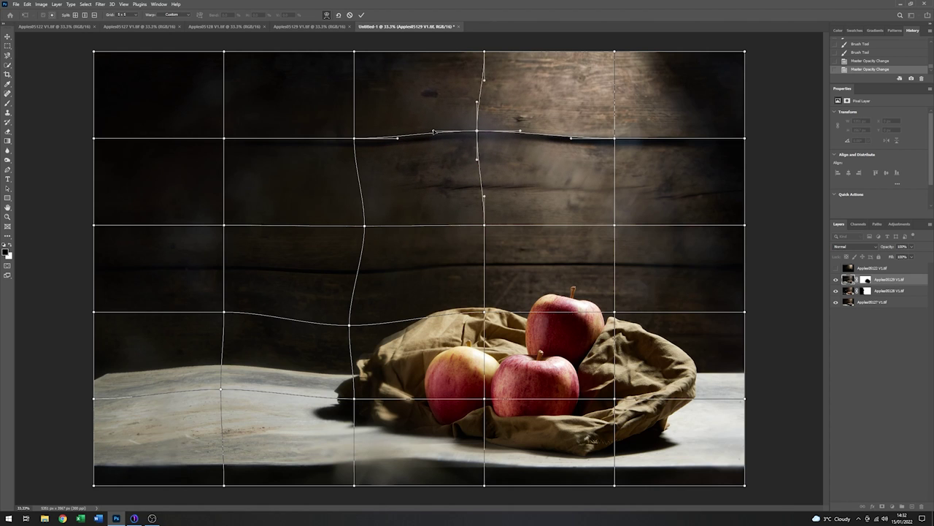
{"action": "left_click_drag", "start_coordinate": [433, 132], "coordinate": [432, 138]}
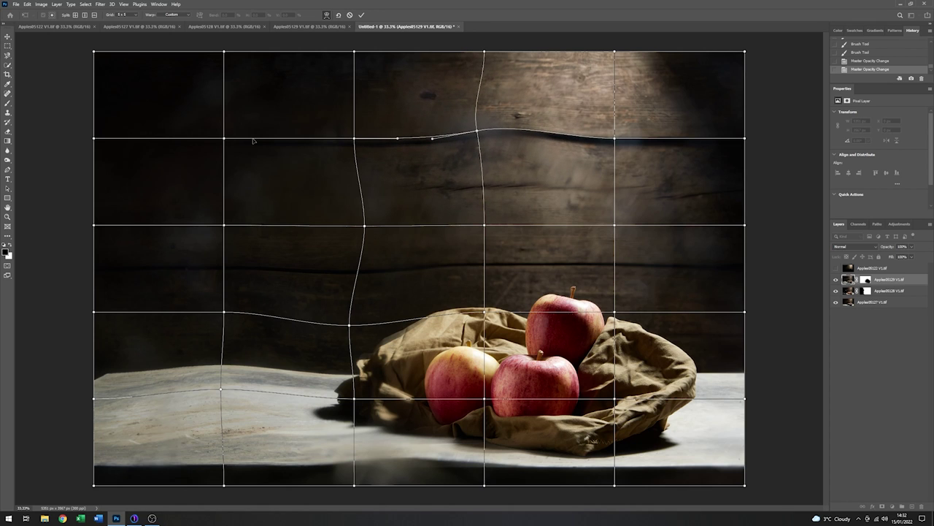
{"action": "left_click_drag", "start_coordinate": [225, 138], "coordinate": [263, 132]}
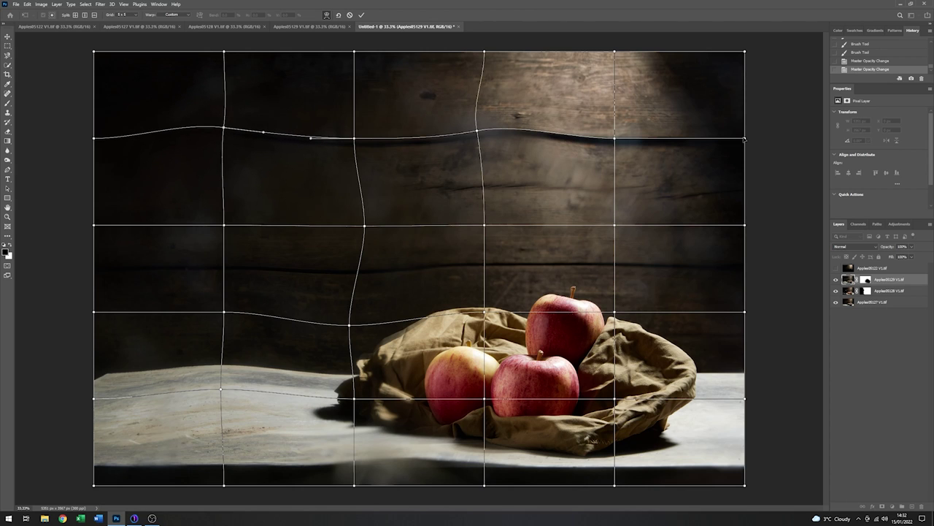
{"action": "left_click_drag", "start_coordinate": [745, 139], "coordinate": [750, 128]}
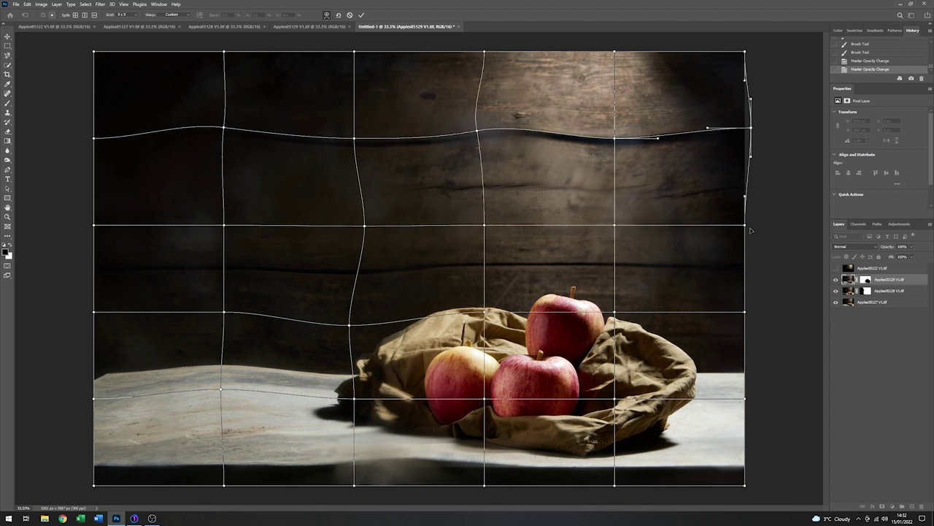
{"action": "left_click_drag", "start_coordinate": [746, 227], "coordinate": [748, 242]}
{"action": "left_click_drag", "start_coordinate": [746, 313], "coordinate": [757, 297]}
{"action": "left_click_drag", "start_coordinate": [745, 400], "coordinate": [759, 411]}
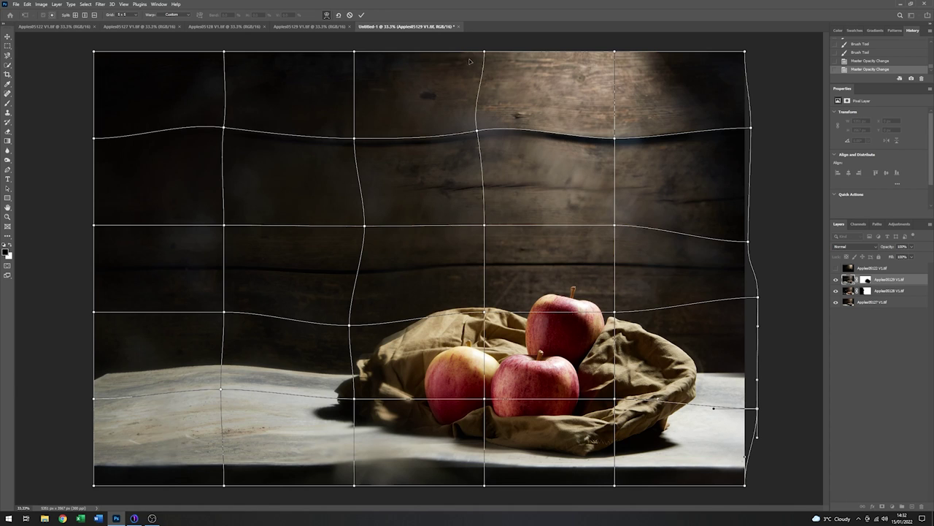
- Commit the warp and brush on the Apples05129 mask to reveal cloth left of the front apple
{"action": "left_click", "coordinate": [362, 15]}
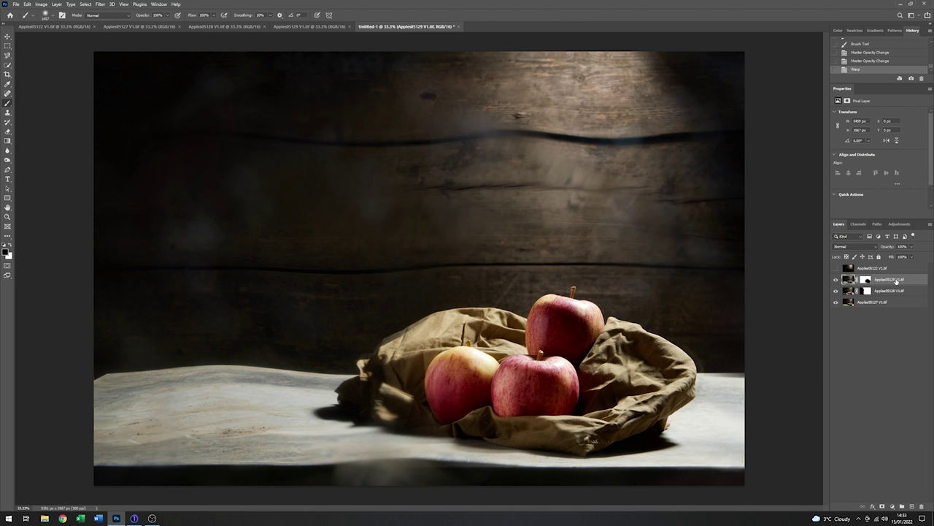
{"action": "left_click", "coordinate": [866, 281]}
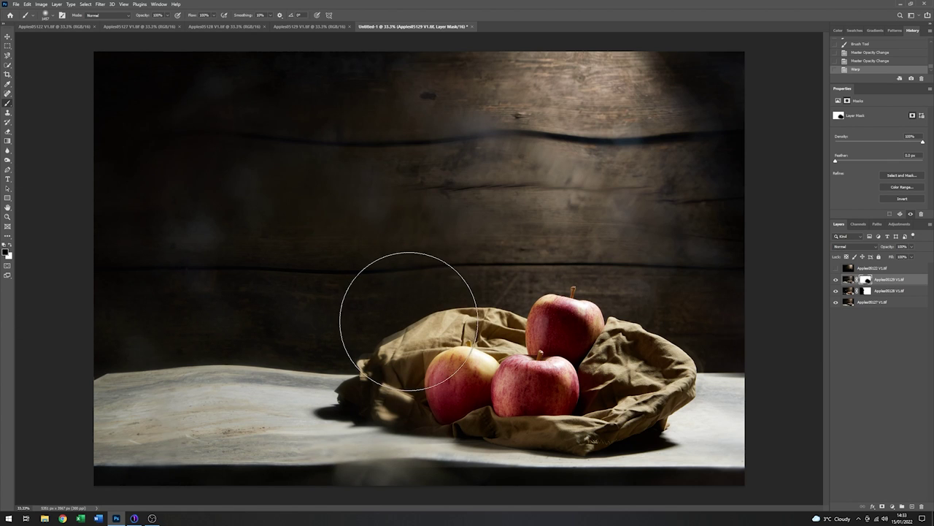
{"action": "mouse_move", "coordinate": [423, 358]}
{"action": "left_mouse_down"}
{"action": "mouse_move", "coordinate": [417, 349]}
{"action": "mouse_move", "coordinate": [417, 365]}
{"action": "mouse_move", "coordinate": [393, 379]}
{"action": "left_mouse_up"}
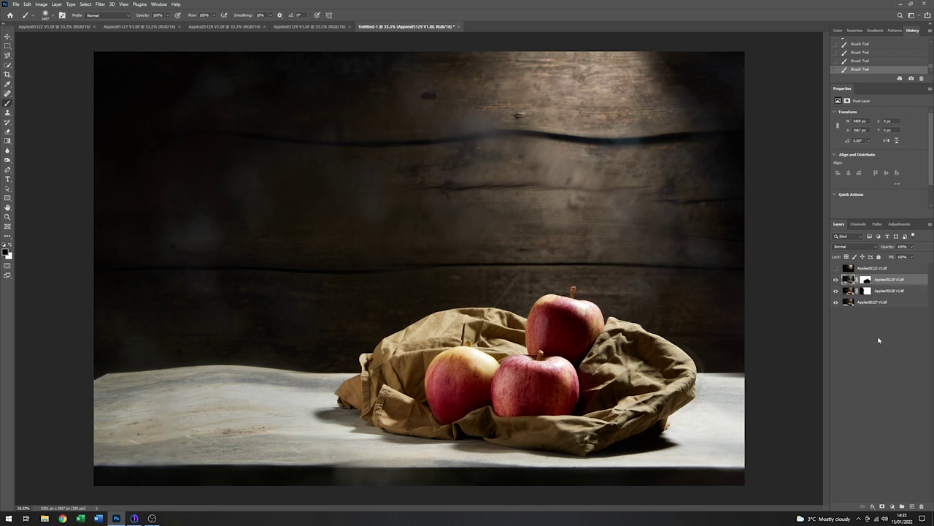
- Stamp visible layers with Ctrl+Alt+Shift+E into Layer 1, then drag Apples05122 to the trash
{"action": "left_click", "coordinate": [877, 349]}
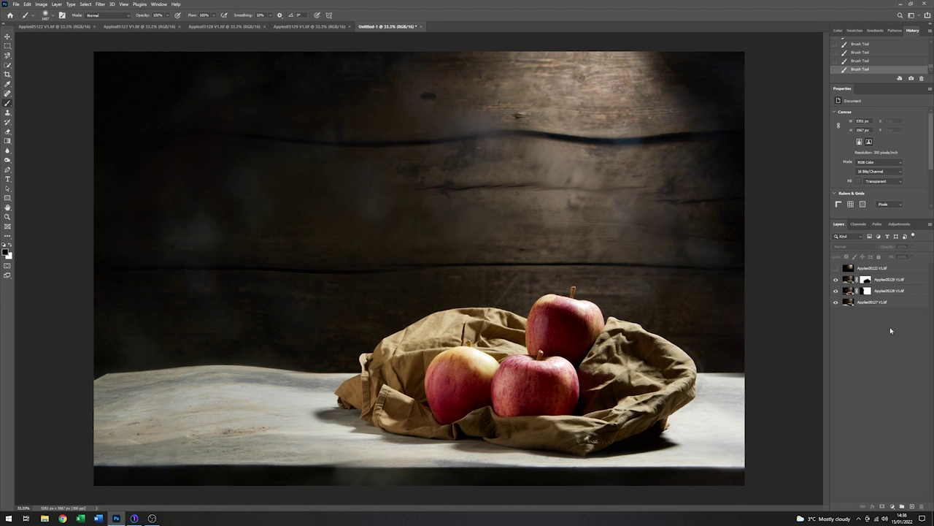
{"action": "key", "text": "ctrl+alt+shift+e"}
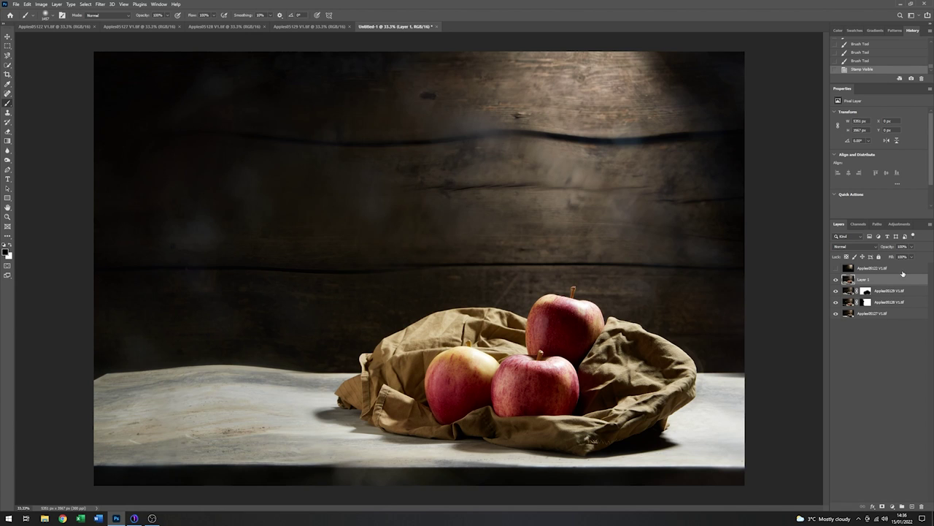
{"action": "left_click_drag", "start_coordinate": [900, 270], "coordinate": [924, 506]}
{"action": "left_click_drag", "start_coordinate": [924, 506], "coordinate": [924, 506]}
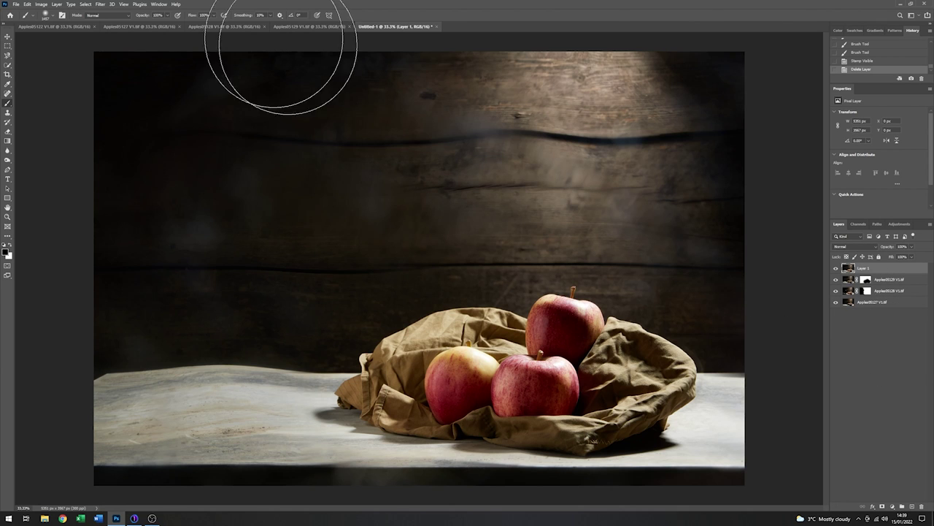
- In Lens Correction's Custom settings, set Horizontal Perspective to +24 and Scale to 92%
{"action": "left_click", "coordinate": [100, 4]}
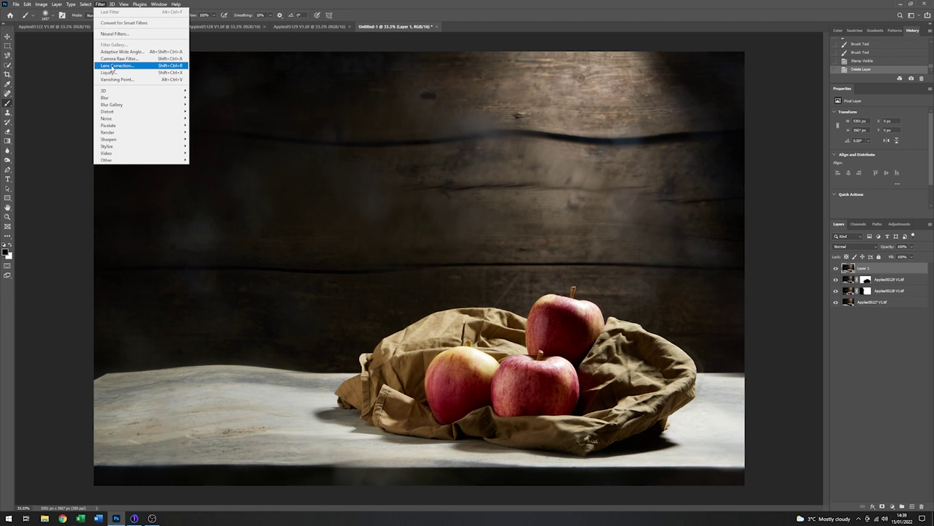
{"action": "left_click", "coordinate": [113, 66]}
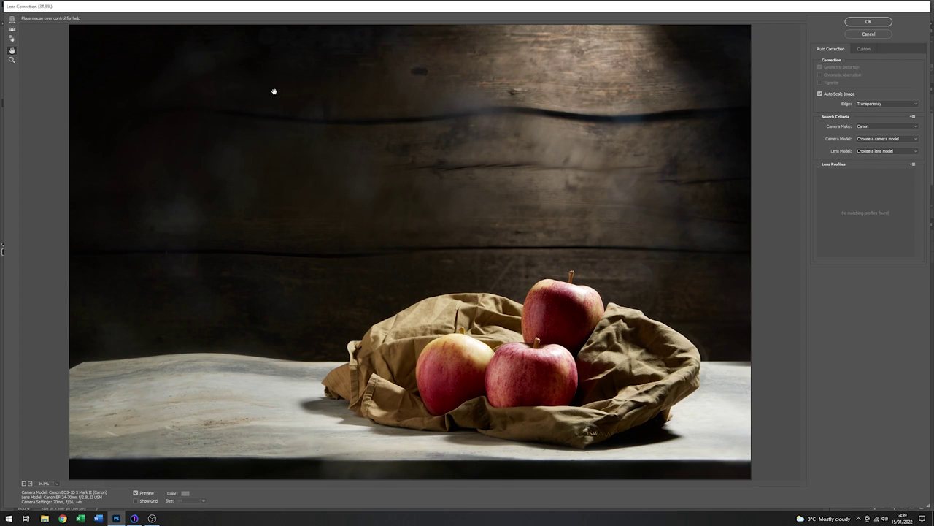
{"action": "left_click", "coordinate": [865, 49]}
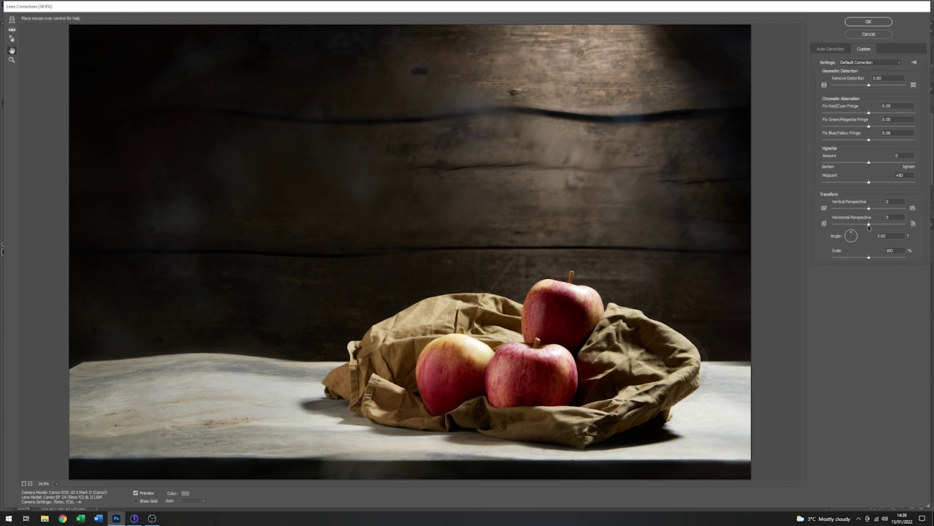
{"action": "left_click_drag", "start_coordinate": [869, 227], "coordinate": [878, 229]}
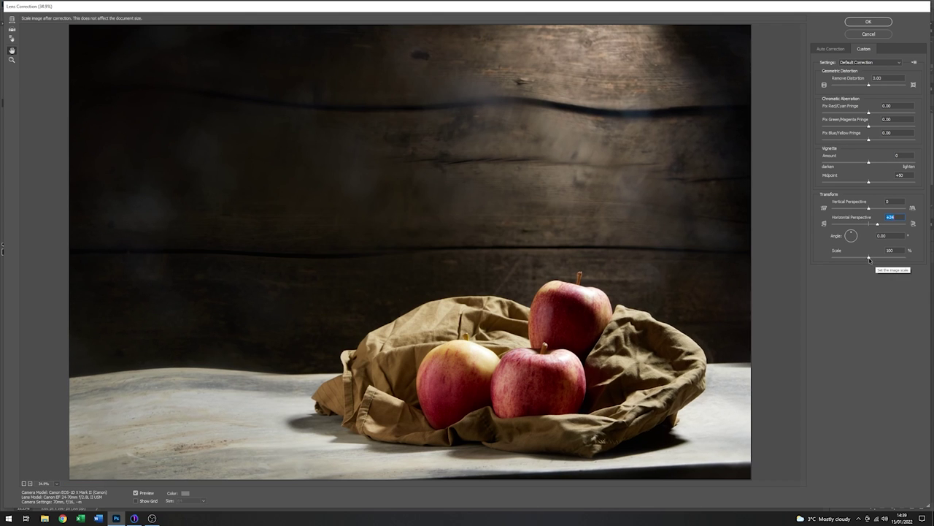
{"action": "left_click_drag", "start_coordinate": [869, 260], "coordinate": [864, 258]}
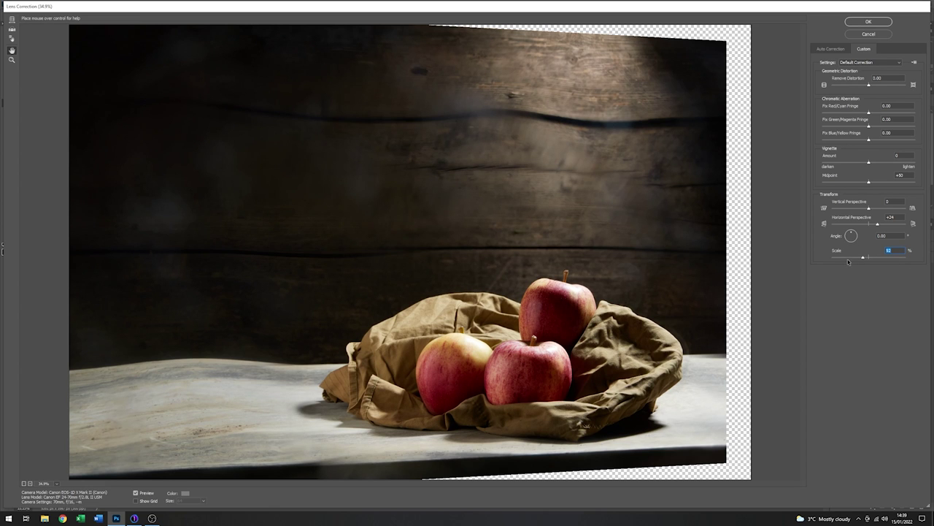
- Apply the lens correction and hide the Apples05129, Apples05128 and Apples05127 layers
{"action": "left_click", "coordinate": [869, 22]}
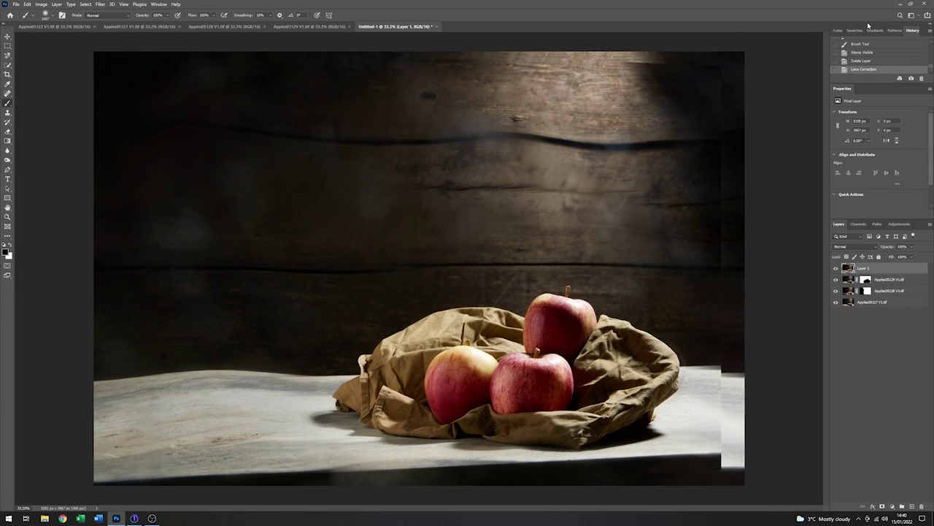
{"action": "left_click", "coordinate": [836, 279]}
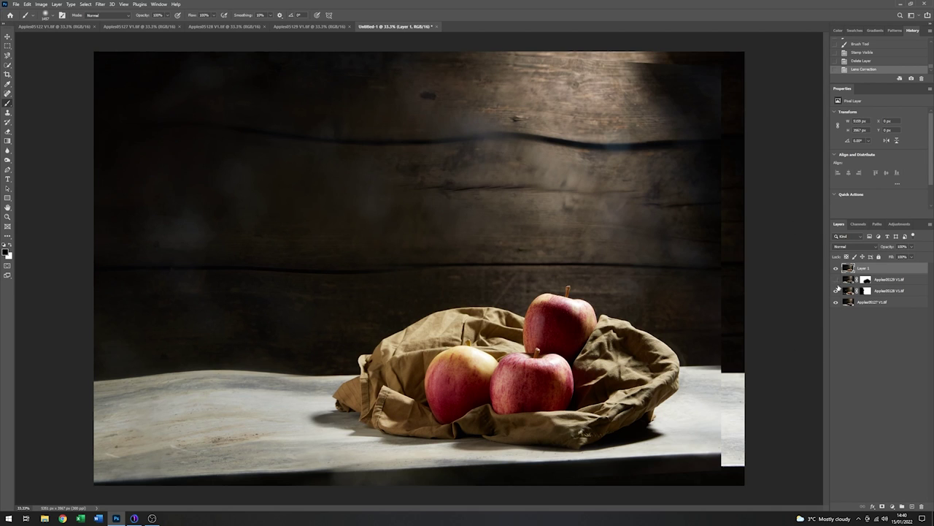
{"action": "left_click_drag", "start_coordinate": [837, 292], "coordinate": [836, 303]}
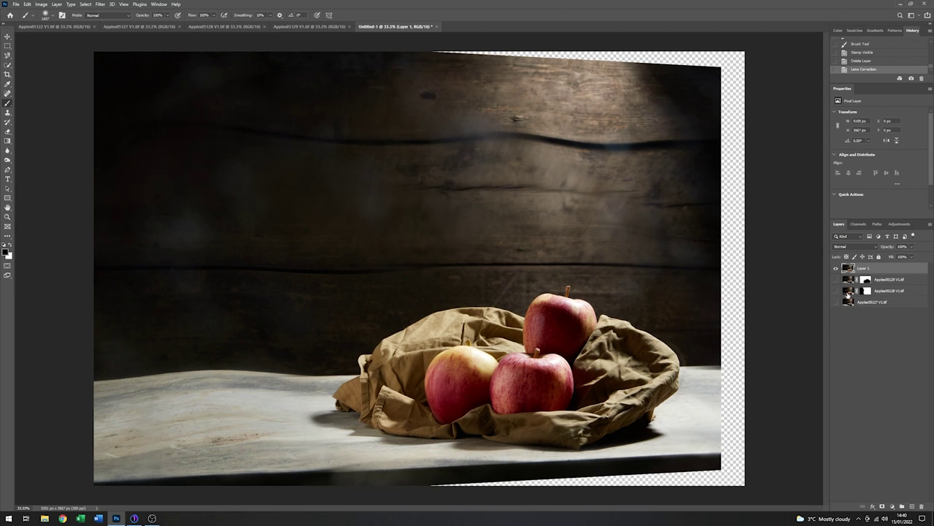
- Crop the composite to a tight 16:9 frame around the apples and commit
{"action": "left_click", "coordinate": [7, 75]}
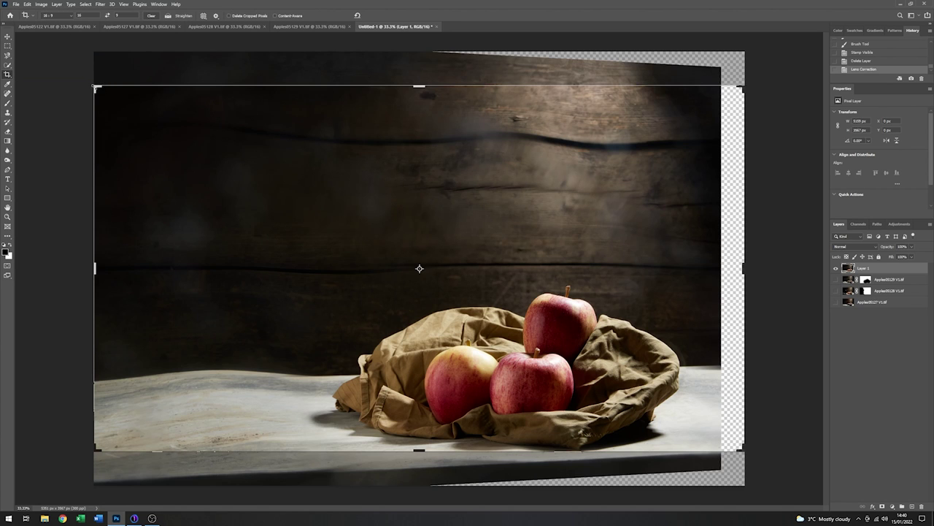
{"action": "left_click", "coordinate": [419, 268]}
{"action": "left_click_drag", "start_coordinate": [96, 89], "coordinate": [113, 91]}
{"action": "left_click_drag", "start_coordinate": [379, 162], "coordinate": [413, 159]}
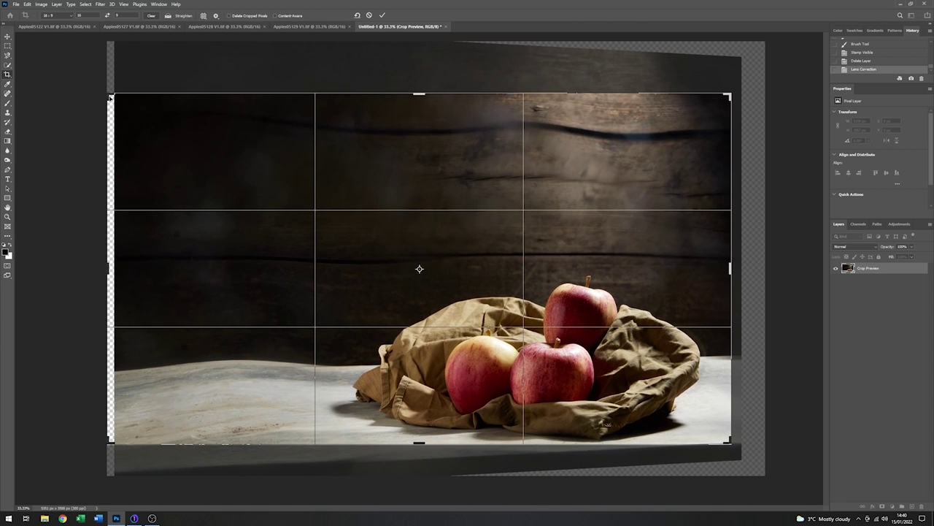
{"action": "left_click_drag", "start_coordinate": [109, 94], "coordinate": [149, 118]}
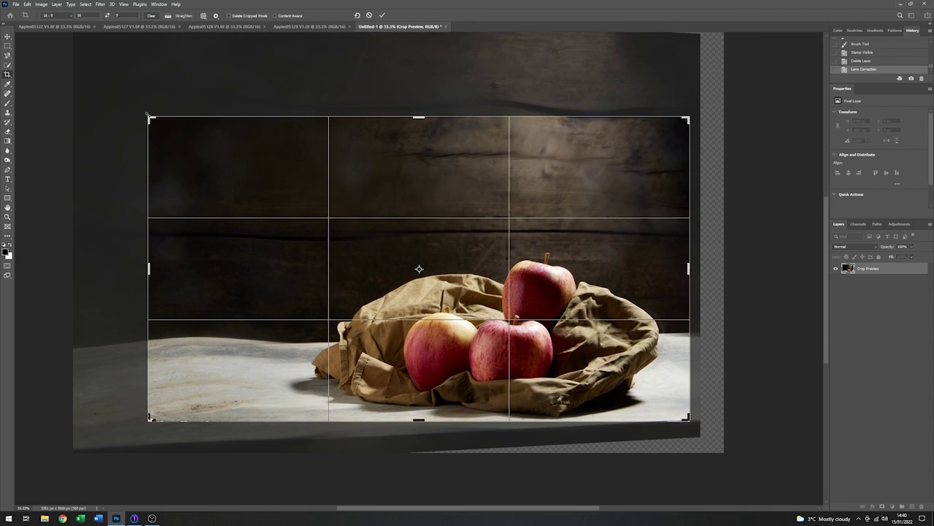
{"action": "left_click", "coordinate": [383, 16]}
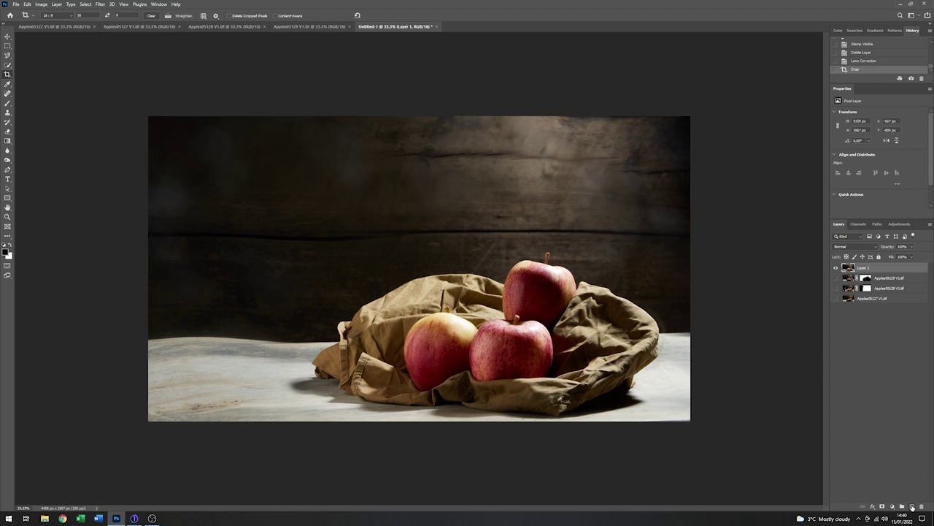
- Add a new empty layer and set a soft black brush of about 2874 px
{"action": "left_click", "coordinate": [912, 507]}
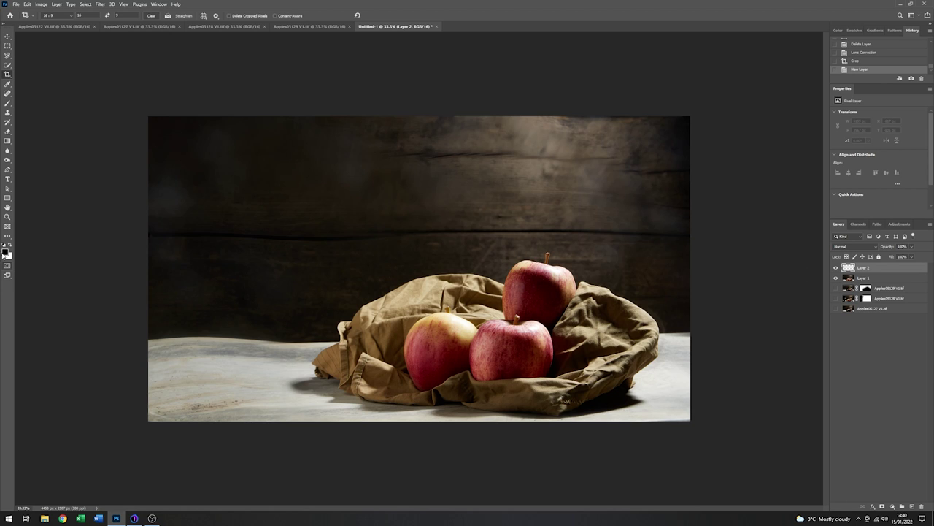
{"action": "left_click", "coordinate": [7, 105]}
{"action": "right_click", "coordinate": [307, 184]}
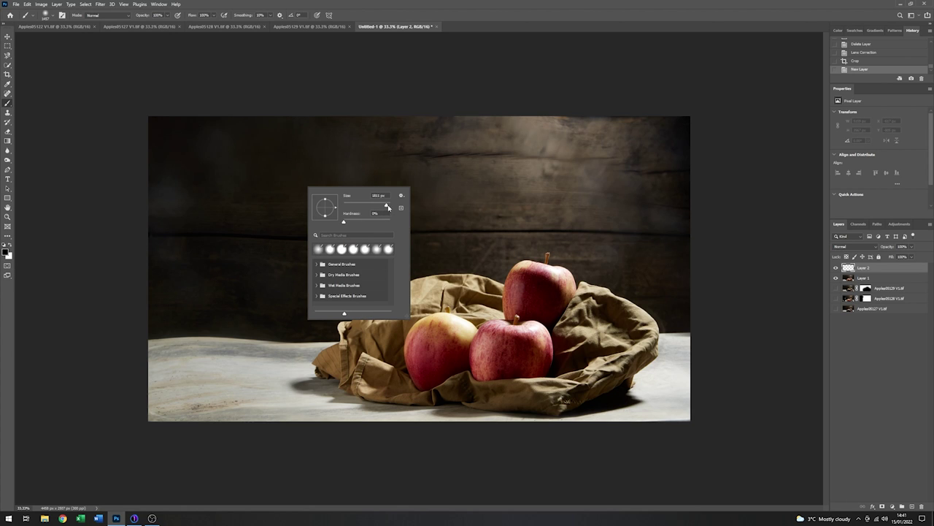
{"action": "left_click", "coordinate": [388, 207]}
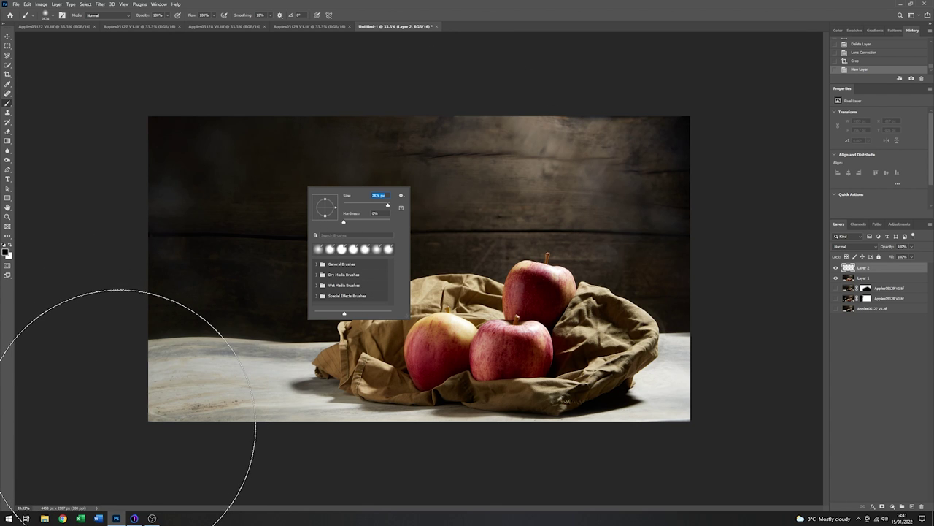
{"action": "left_click", "coordinate": [129, 417]}
- Darken the lower-left, upper-left, upper-right and lower-right corners with single brush dabs
{"action": "left_click", "coordinate": [128, 414]}
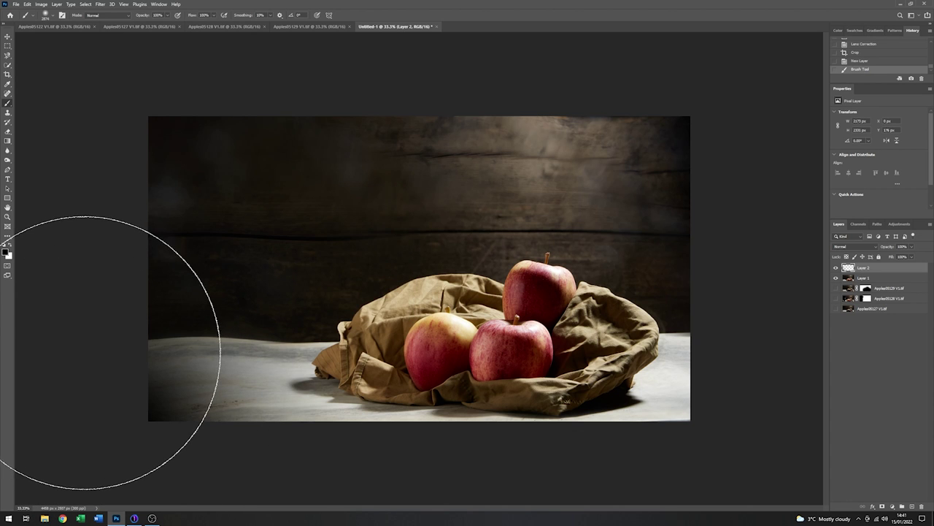
{"action": "left_click", "coordinate": [84, 353]}
{"action": "left_click", "coordinate": [123, 135]}
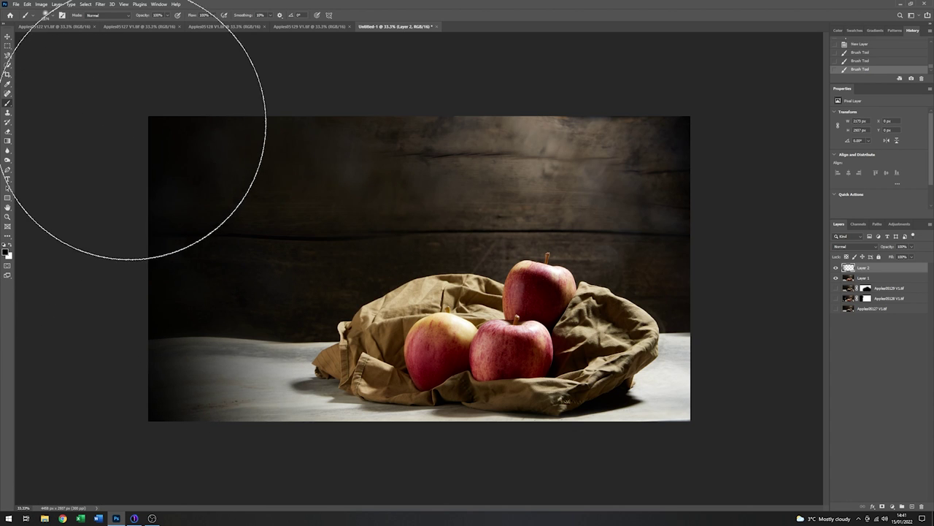
{"action": "left_click", "coordinate": [698, 84]}
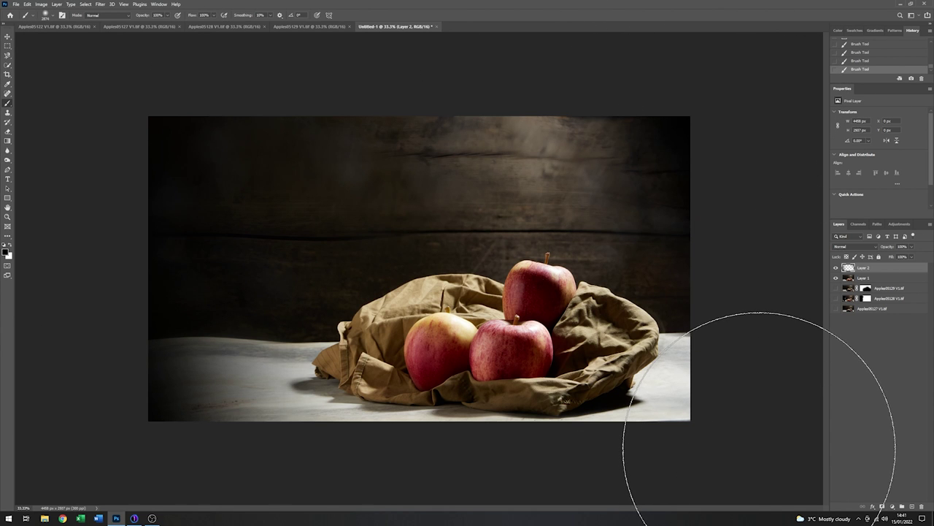
{"action": "left_click", "coordinate": [759, 449]}
{"action": "left_click", "coordinate": [774, 420]}
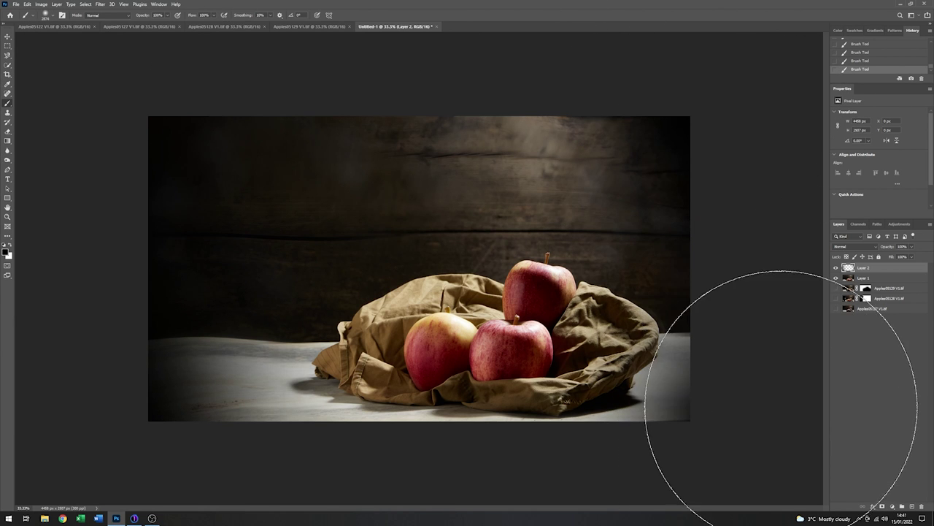